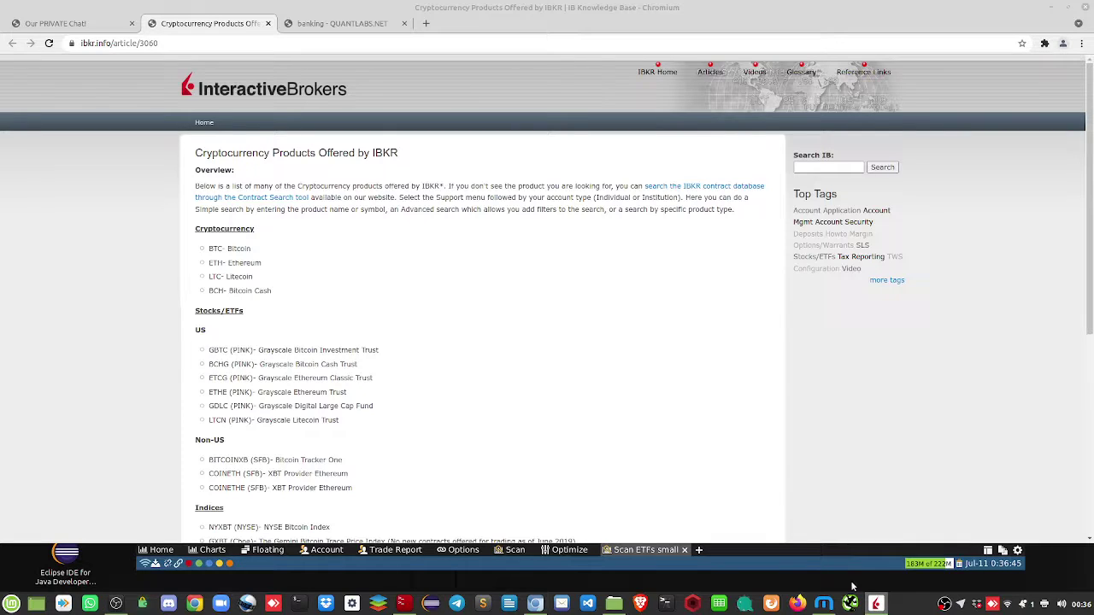
Bring MotiveWave forward and scroll through the 118 Excellent-rated Shark and Cypher ETF scan results.
{"action": "left_click", "coordinate": [823, 603]}
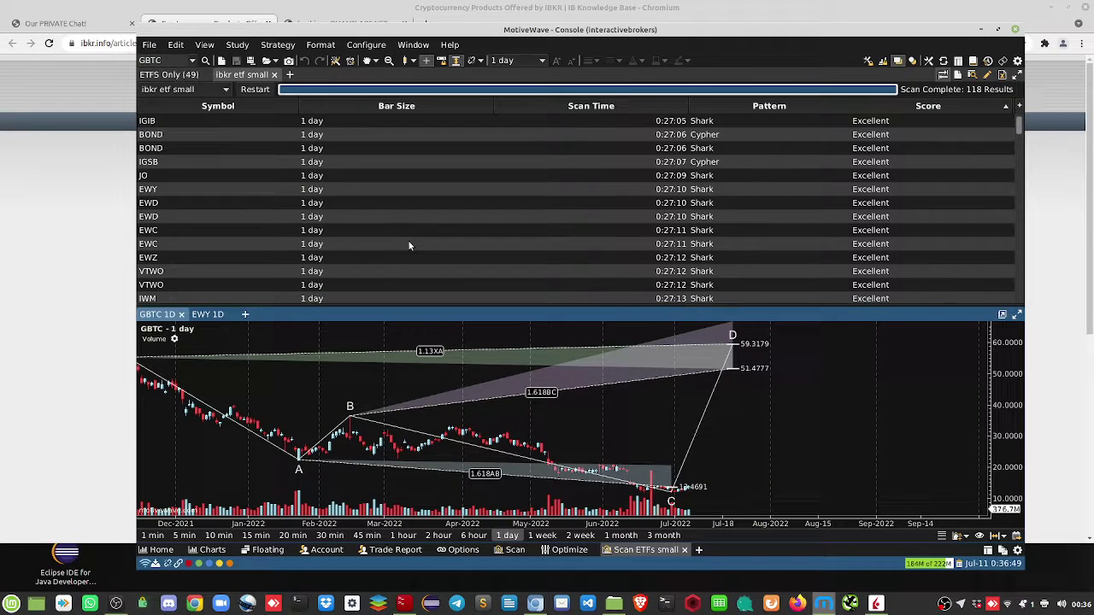
{"action": "scroll", "coordinate": [409, 244], "scroll_direction": "down", "scroll_amount": 1}
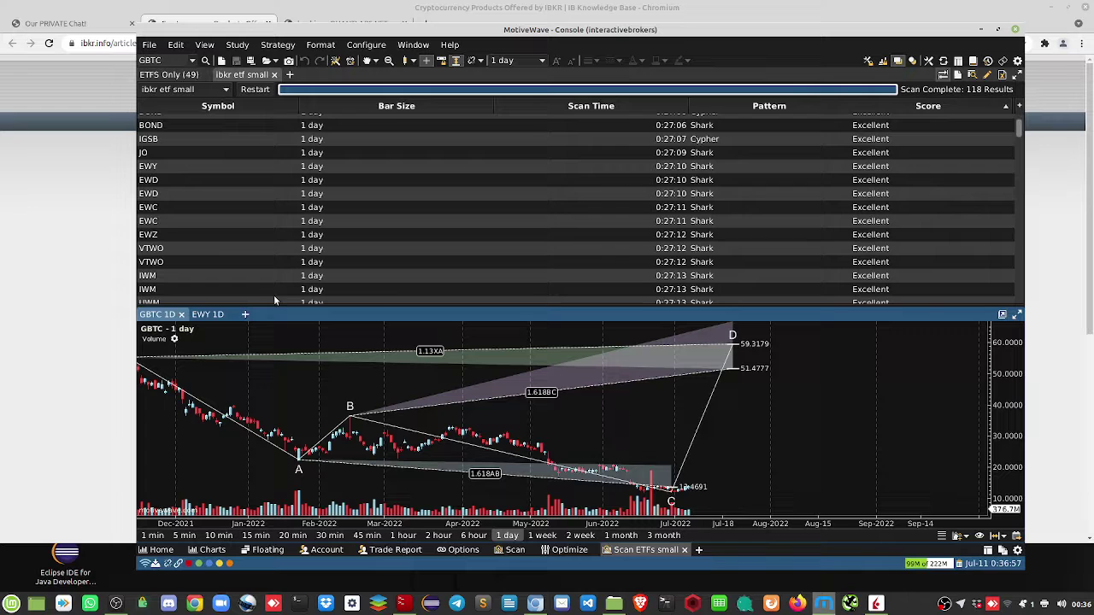
{"action": "scroll", "coordinate": [248, 236], "scroll_direction": "down", "scroll_amount": 1}
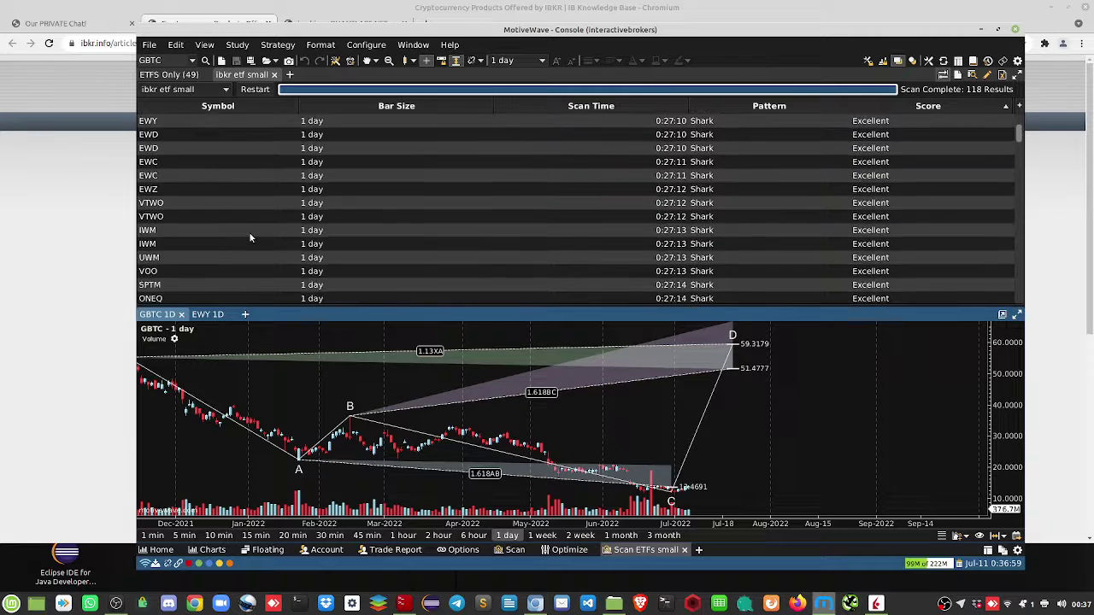
{"action": "scroll", "coordinate": [251, 238], "scroll_direction": "up", "scroll_amount": 2}
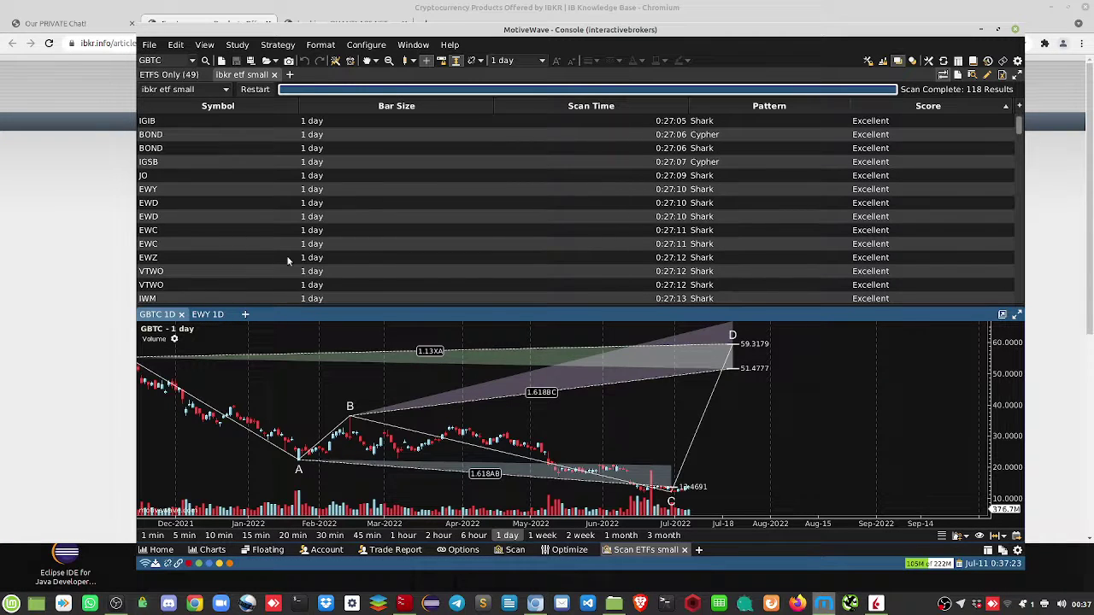
{"action": "scroll", "coordinate": [288, 258], "scroll_direction": "down", "scroll_amount": 3}
{"action": "scroll", "coordinate": [290, 258], "scroll_direction": "up", "scroll_amount": 3}
{"action": "scroll", "coordinate": [876, 169], "scroll_direction": "down", "scroll_amount": 2}
{"action": "scroll", "coordinate": [871, 174], "scroll_direction": "up", "scroll_amount": 2}
{"action": "scroll", "coordinate": [699, 179], "scroll_direction": "down", "scroll_amount": 1}
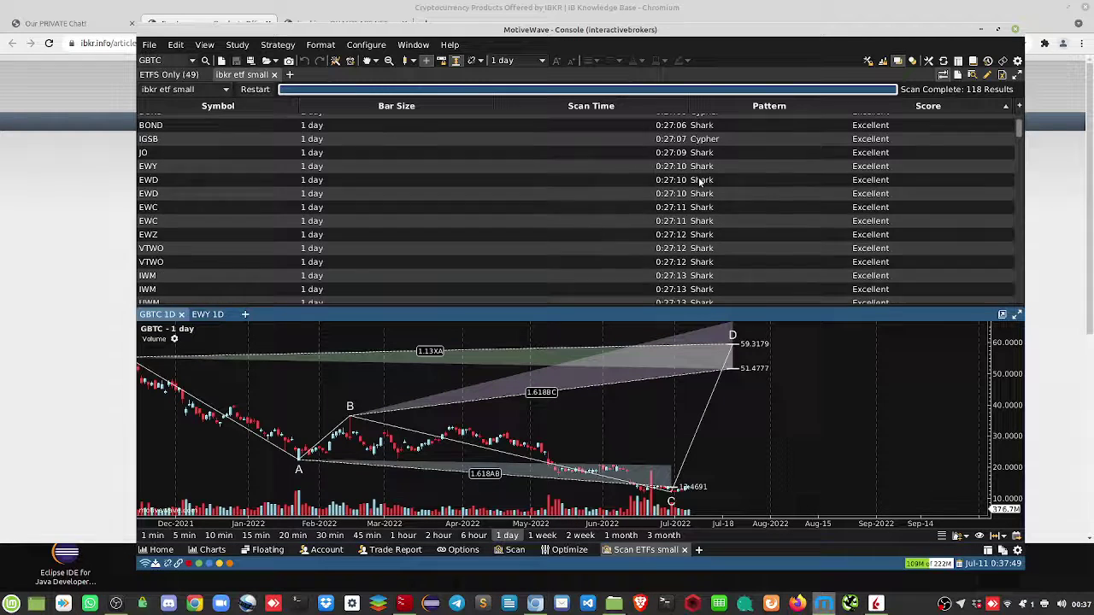
{"action": "scroll", "coordinate": [699, 180], "scroll_direction": "down", "scroll_amount": 3}
{"action": "scroll", "coordinate": [701, 178], "scroll_direction": "up", "scroll_amount": 4}
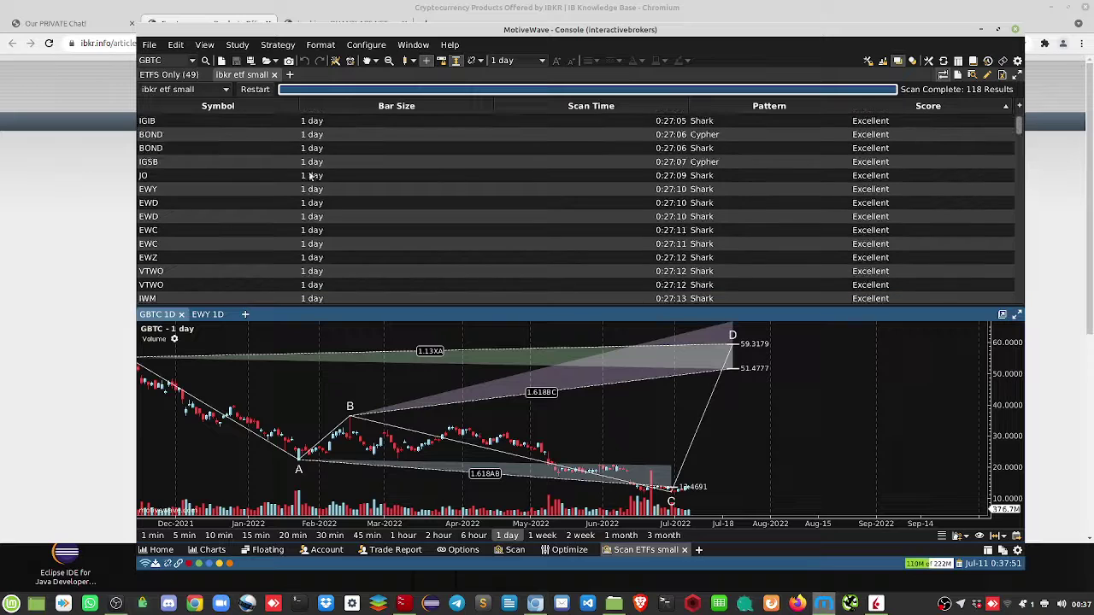
{"action": "scroll", "coordinate": [333, 184], "scroll_direction": "down", "scroll_amount": 8}
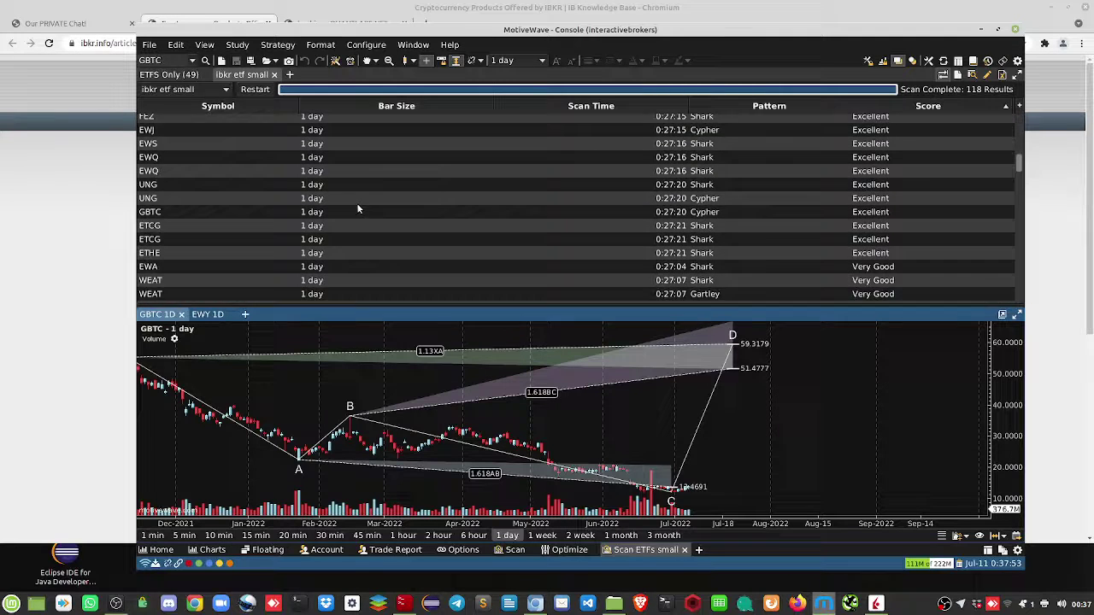
{"action": "scroll", "coordinate": [358, 209], "scroll_direction": "down", "scroll_amount": 10}
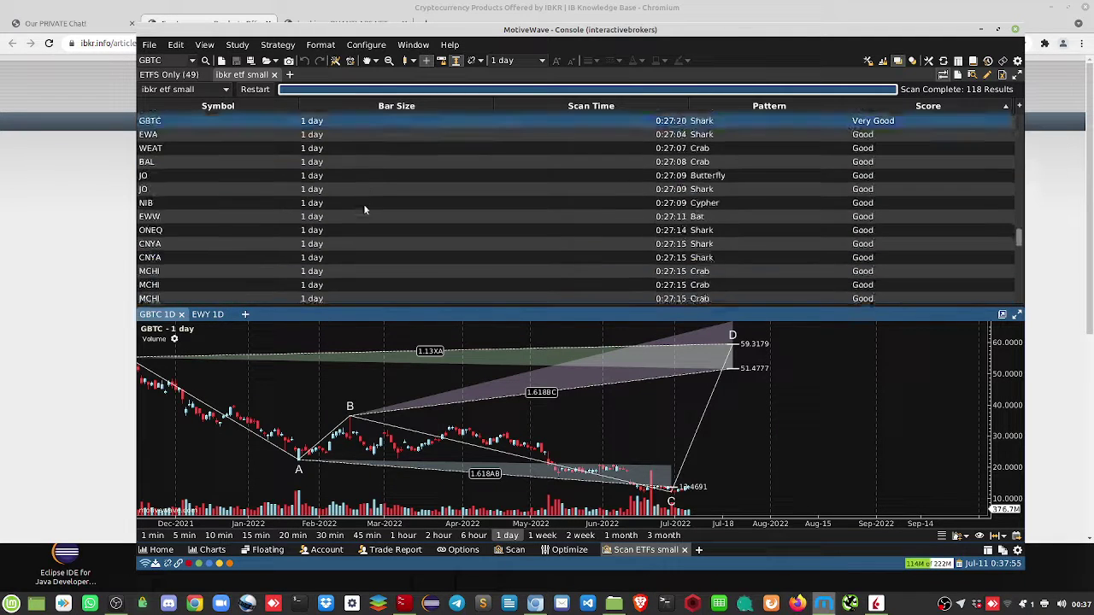
{"action": "scroll", "coordinate": [363, 207], "scroll_direction": "up", "scroll_amount": 10}
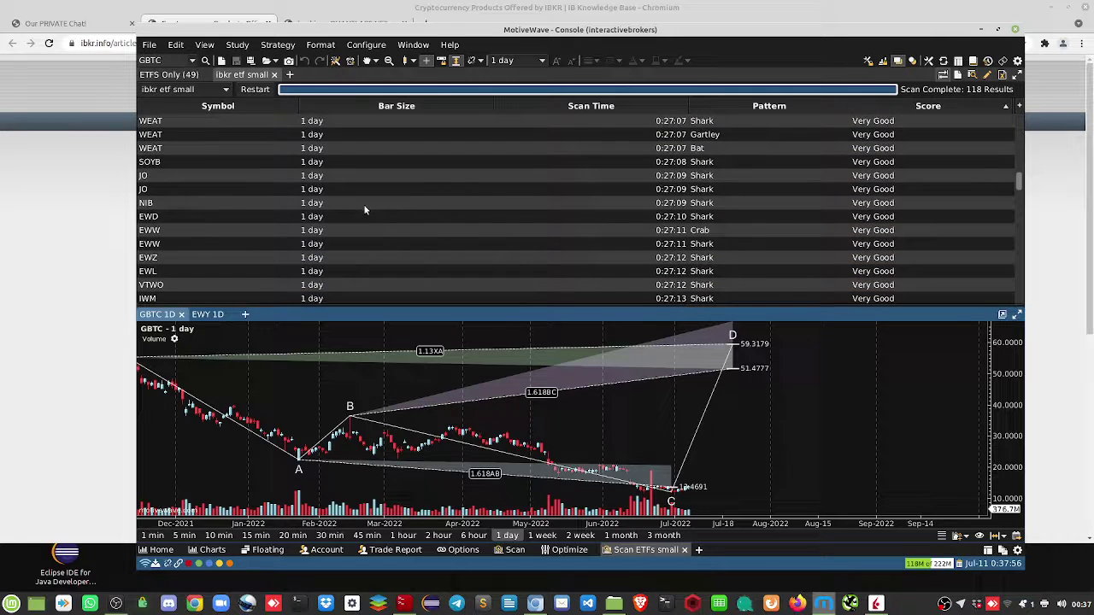
{"action": "scroll", "coordinate": [364, 209], "scroll_direction": "up", "scroll_amount": 10}
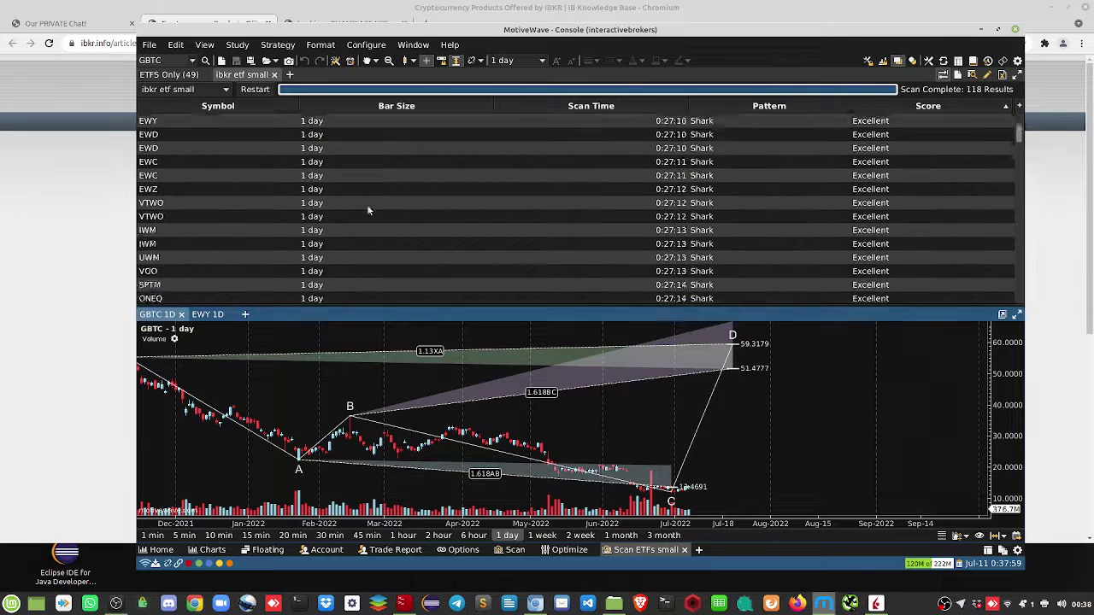
{"action": "scroll", "coordinate": [365, 205], "scroll_direction": "up", "scroll_amount": 2}
{"action": "scroll", "coordinate": [754, 164], "scroll_direction": "down", "scroll_amount": 4}
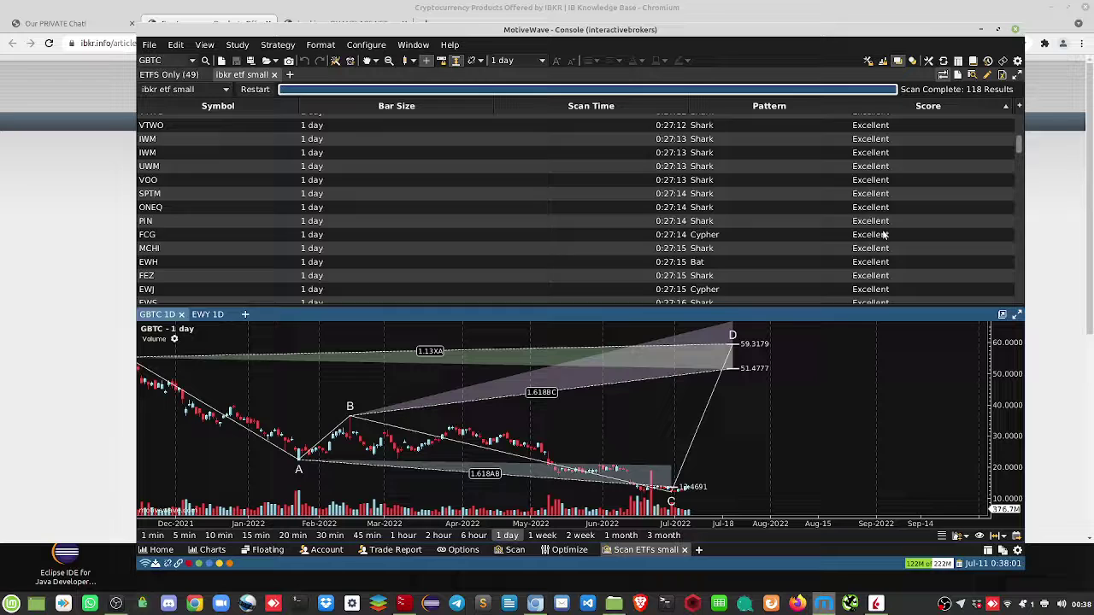
{"action": "scroll", "coordinate": [884, 234], "scroll_direction": "down", "scroll_amount": 3}
{"action": "scroll", "coordinate": [869, 178], "scroll_direction": "down", "scroll_amount": 5}
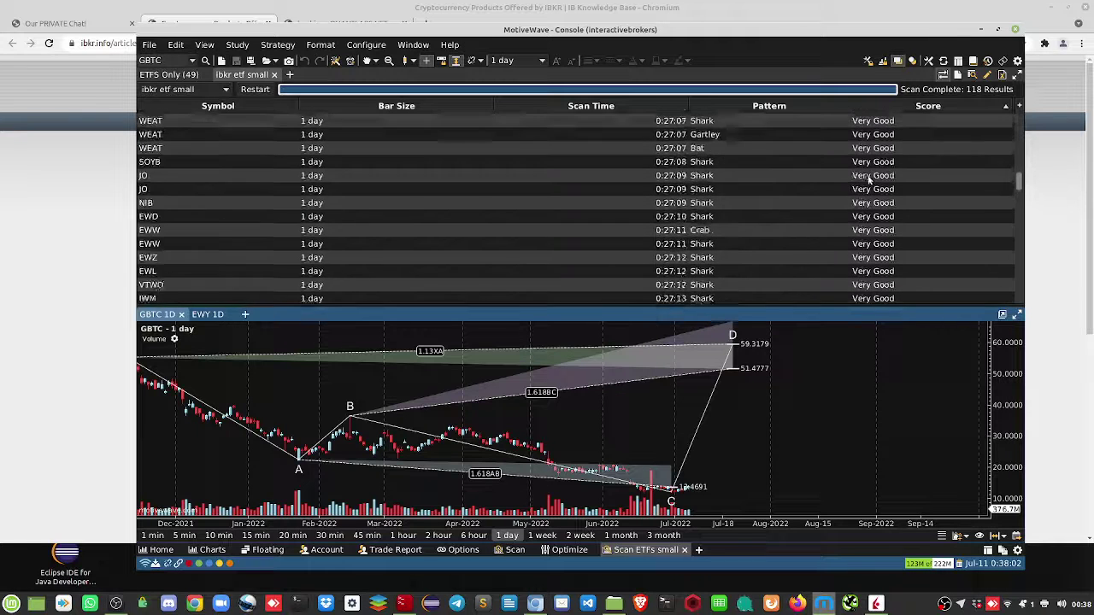
{"action": "scroll", "coordinate": [872, 176], "scroll_direction": "down", "scroll_amount": 10}
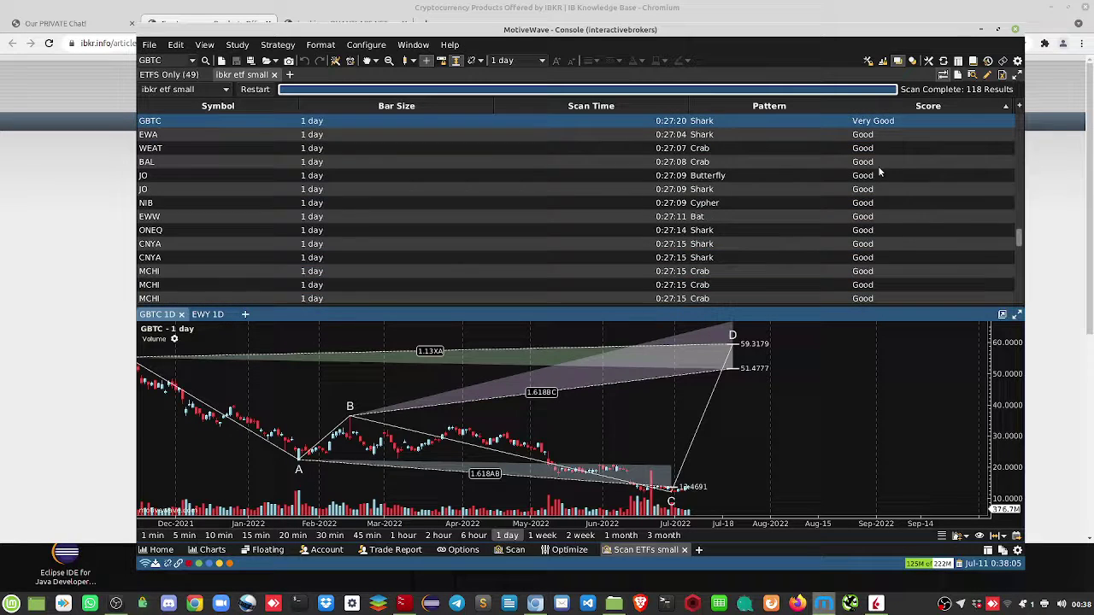
{"action": "scroll", "coordinate": [880, 173], "scroll_direction": "up", "scroll_amount": 3}
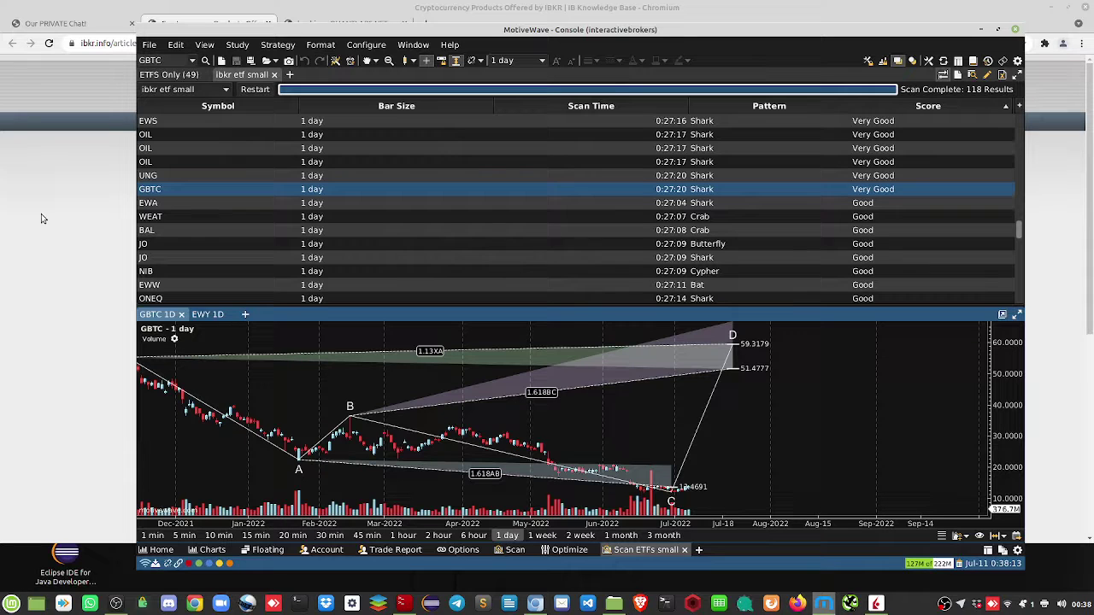
Return to the IBKR crypto products article and highlight the word PINK beside GBTC.
{"action": "left_click", "coordinate": [83, 188]}
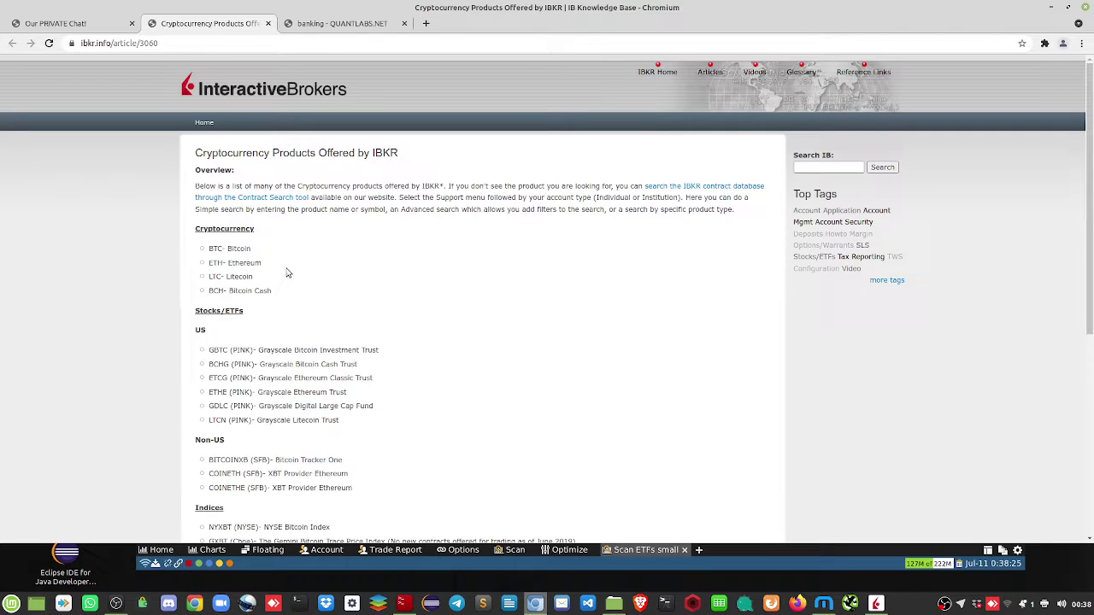
{"action": "scroll", "coordinate": [273, 325], "scroll_direction": "down", "scroll_amount": 1}
{"action": "left_click_drag", "start_coordinate": [207, 320], "coordinate": [370, 407]}
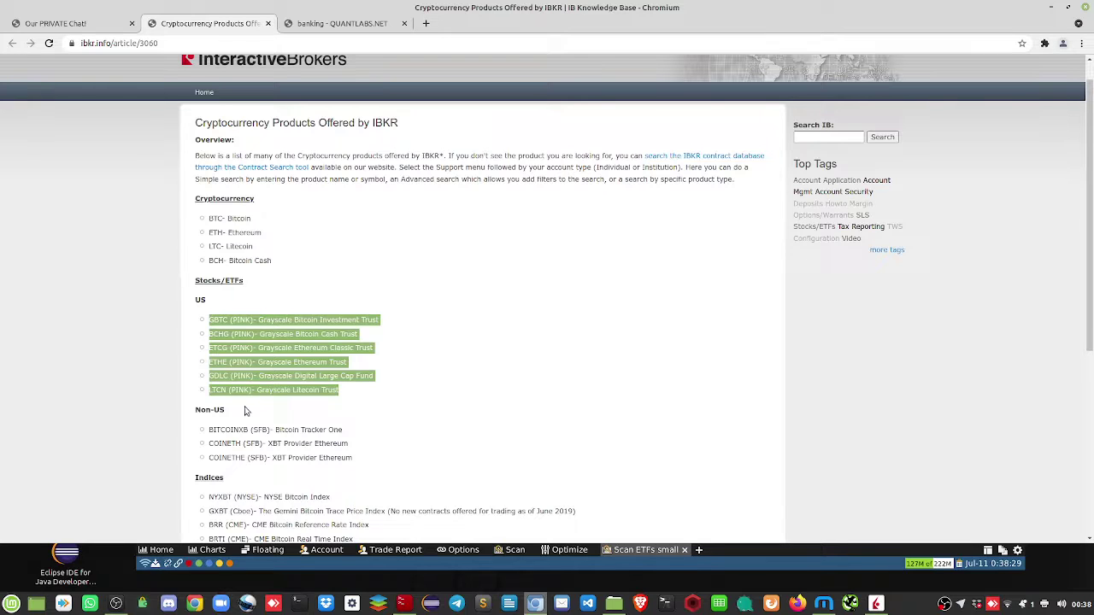
{"action": "left_click", "coordinate": [516, 375]}
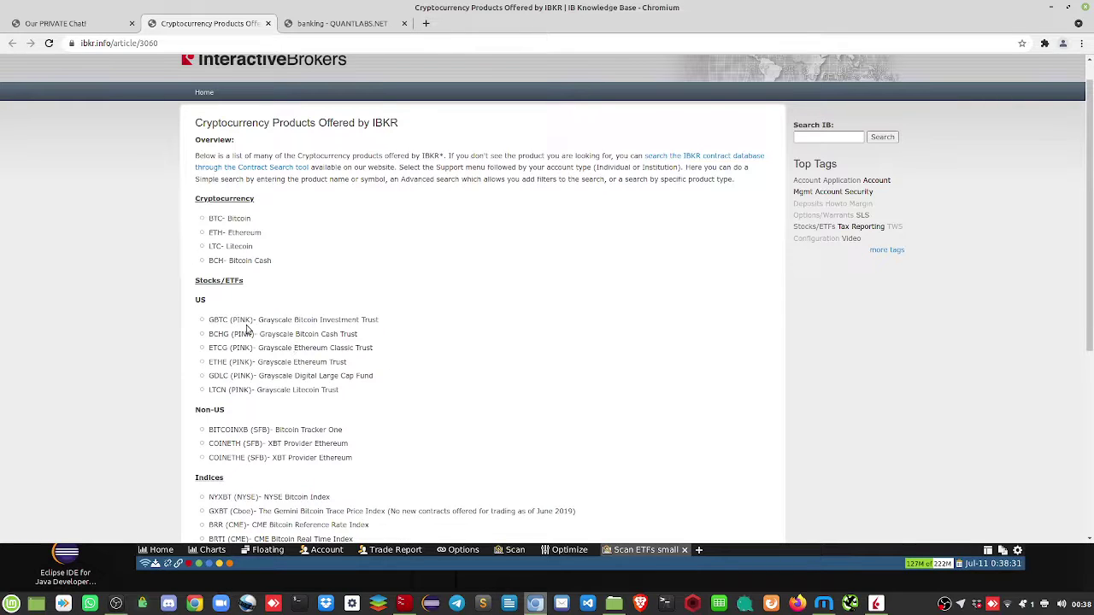
{"action": "left_click_drag", "start_coordinate": [259, 318], "coordinate": [210, 315]}
{"action": "left_click", "coordinate": [244, 321]}
{"action": "left_click_drag", "start_coordinate": [250, 319], "coordinate": [232, 320]}
Briefly bring MotiveWave up, then hide it to view the IBKR article again.
{"action": "mouse_move", "coordinate": [823, 604]}
{"action": "left_click", "coordinate": [827, 581]}
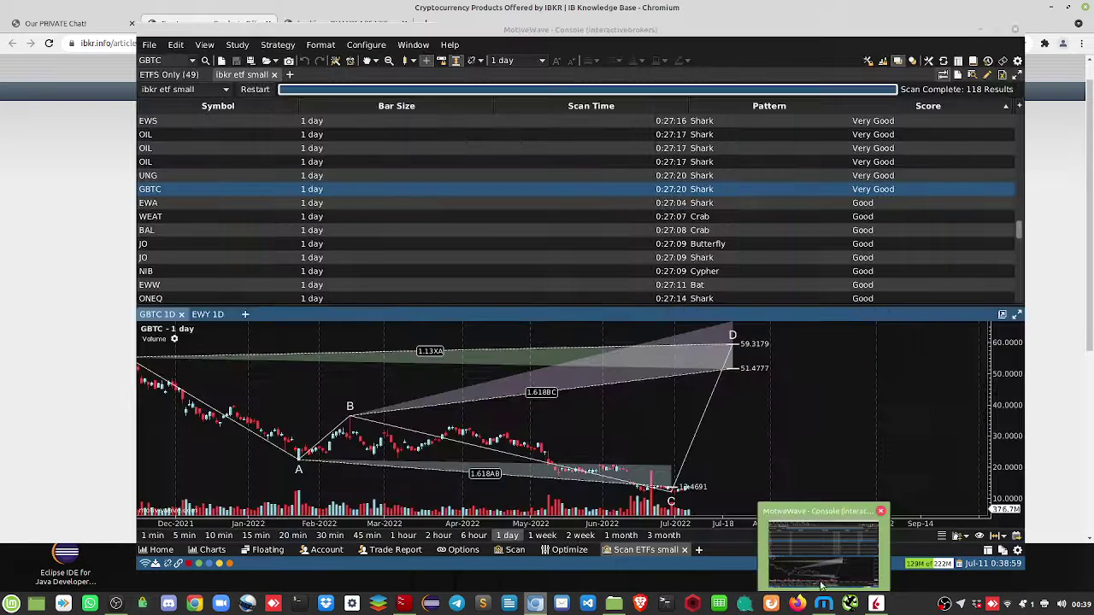
{"action": "left_click", "coordinate": [823, 603]}
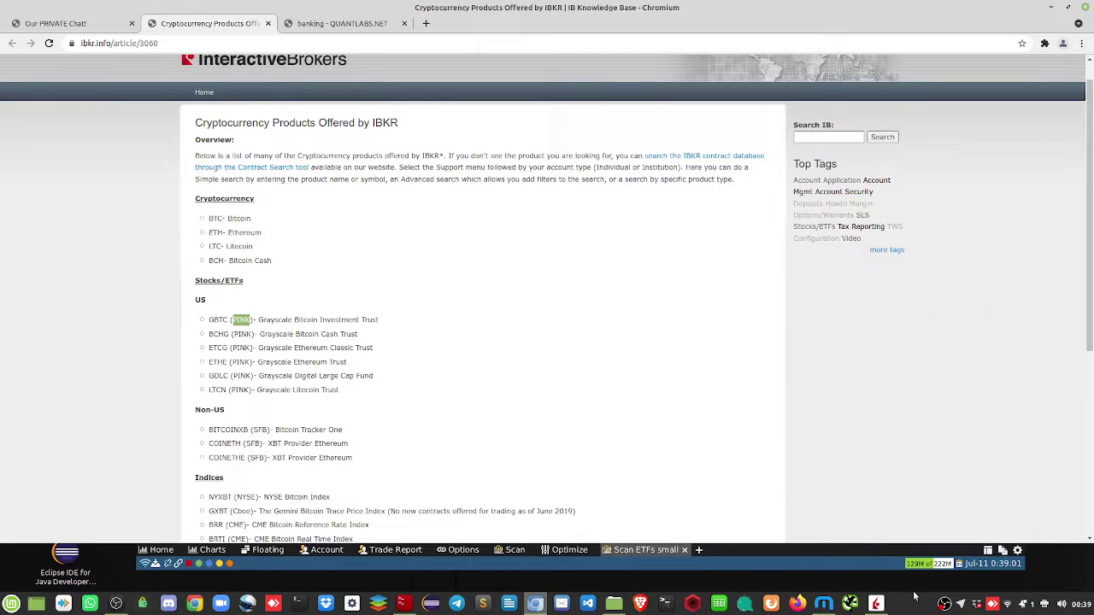
{"action": "mouse_move", "coordinate": [869, 607]}
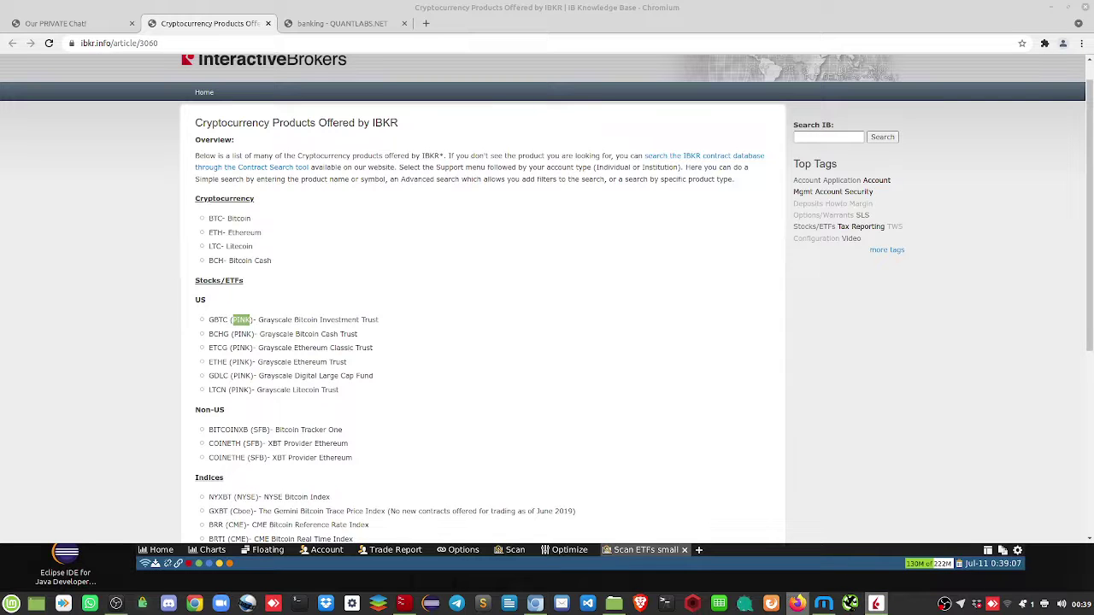
Bring MotiveWave forward and load MCHI's daily Shark chart from the ETF scan results.
{"action": "left_click", "coordinate": [806, 547]}
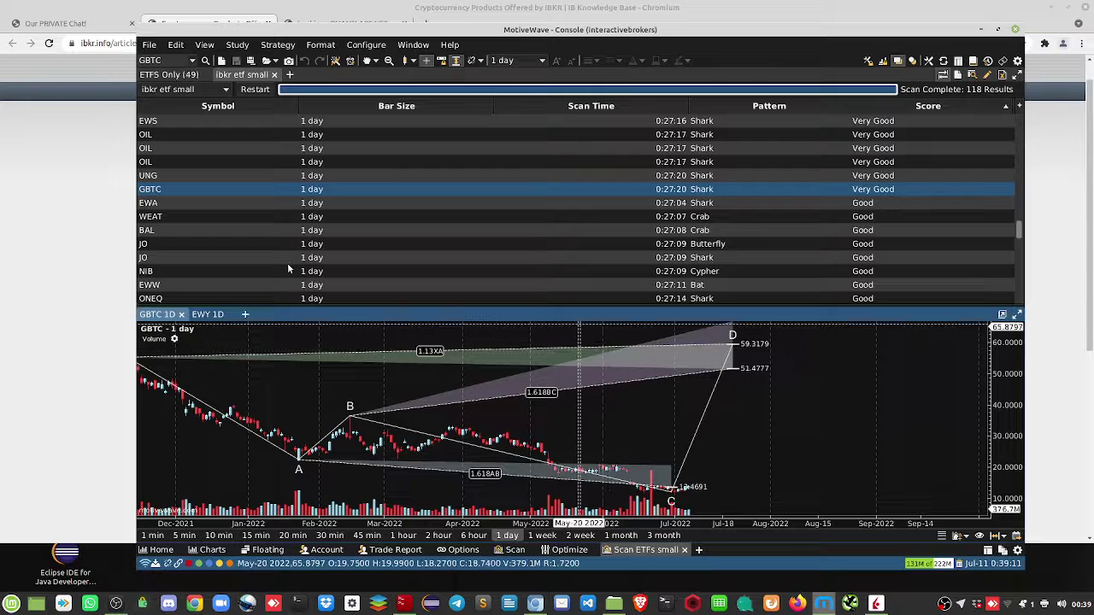
{"action": "scroll", "coordinate": [284, 262], "scroll_direction": "up", "scroll_amount": 1}
{"action": "scroll", "coordinate": [284, 262], "scroll_direction": "up", "scroll_amount": 2}
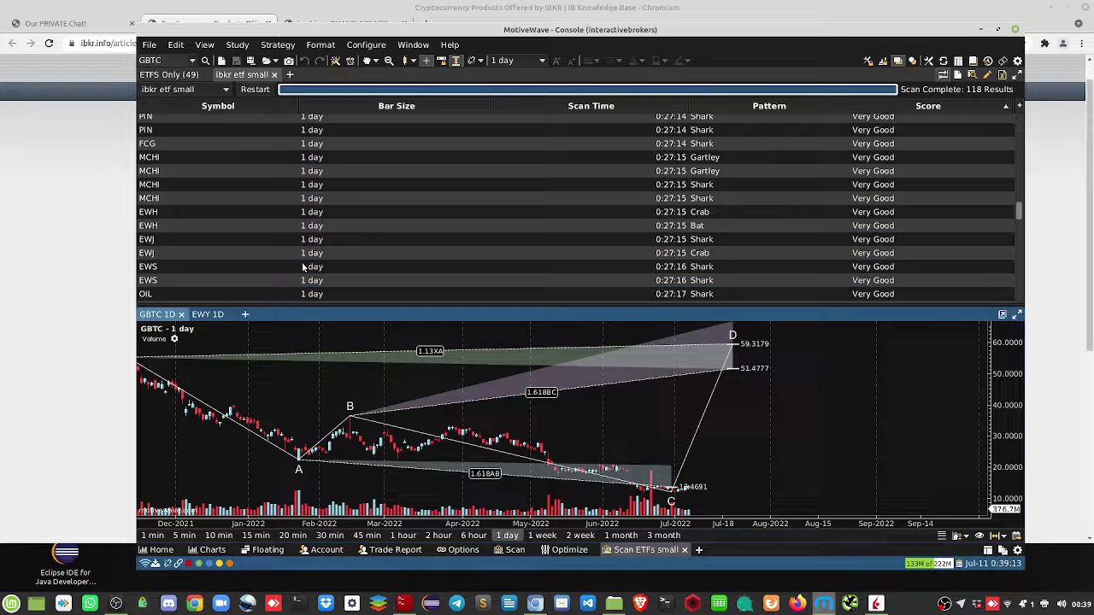
{"action": "scroll", "coordinate": [303, 267], "scroll_direction": "up", "scroll_amount": 10}
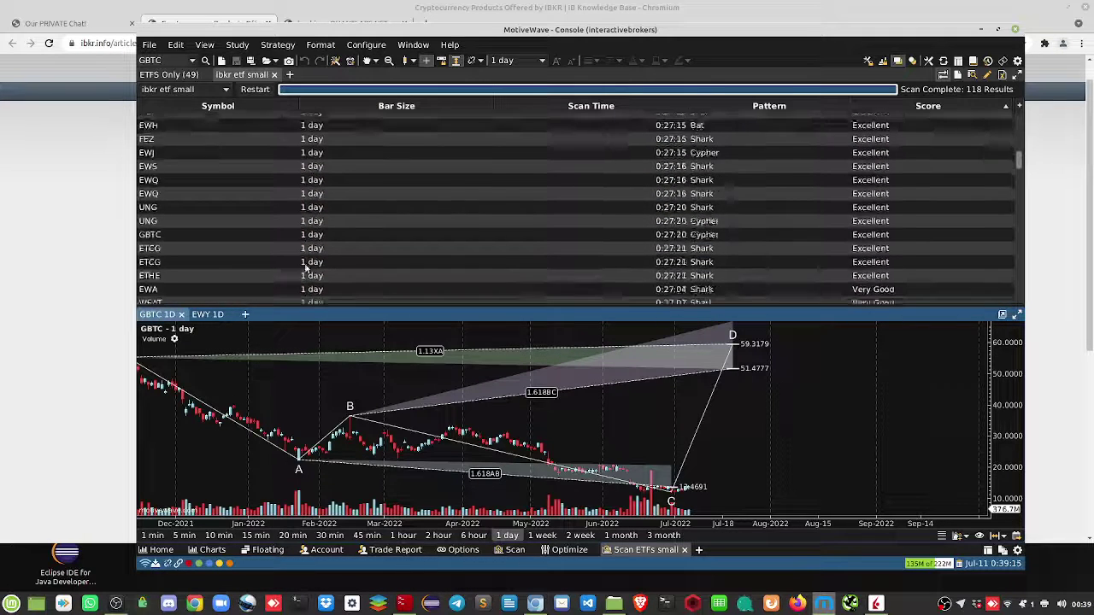
{"action": "scroll", "coordinate": [305, 267], "scroll_direction": "up", "scroll_amount": 6}
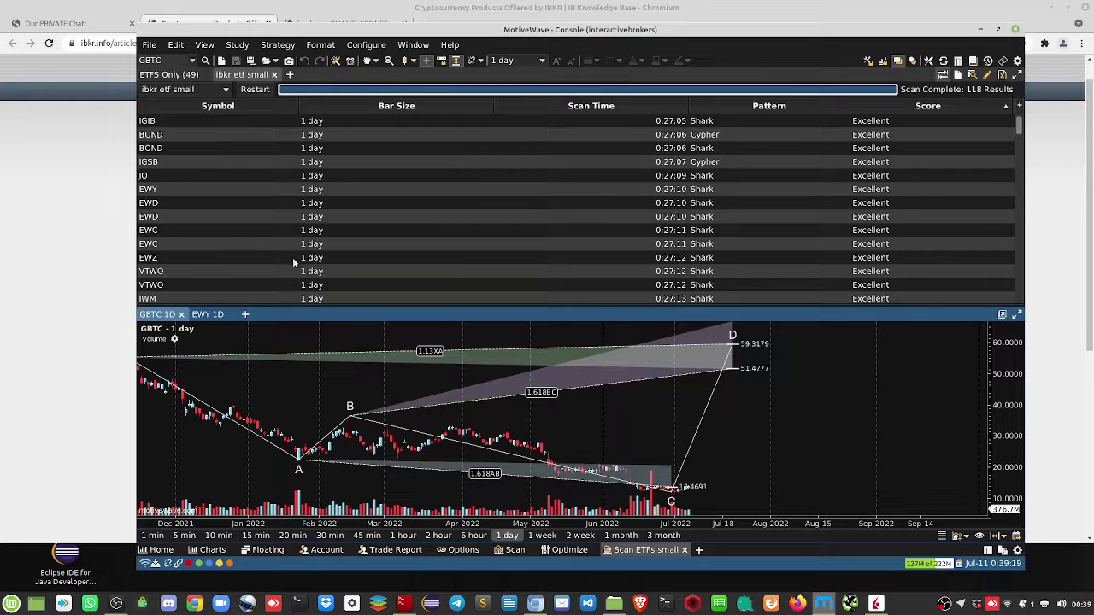
{"action": "scroll", "coordinate": [256, 233], "scroll_direction": "down", "scroll_amount": 6}
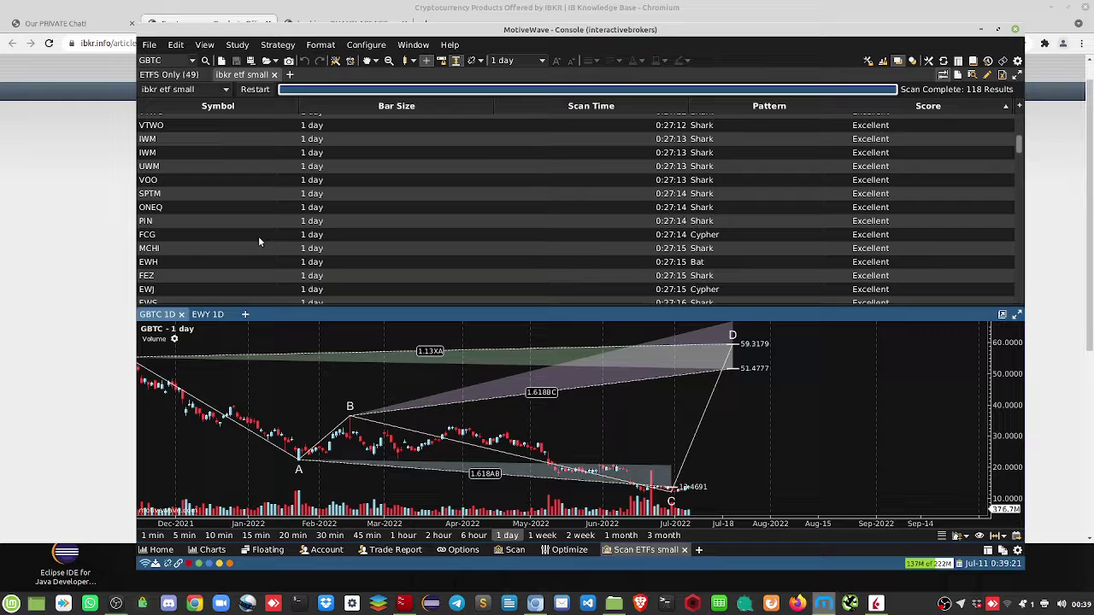
{"action": "left_click", "coordinate": [169, 249]}
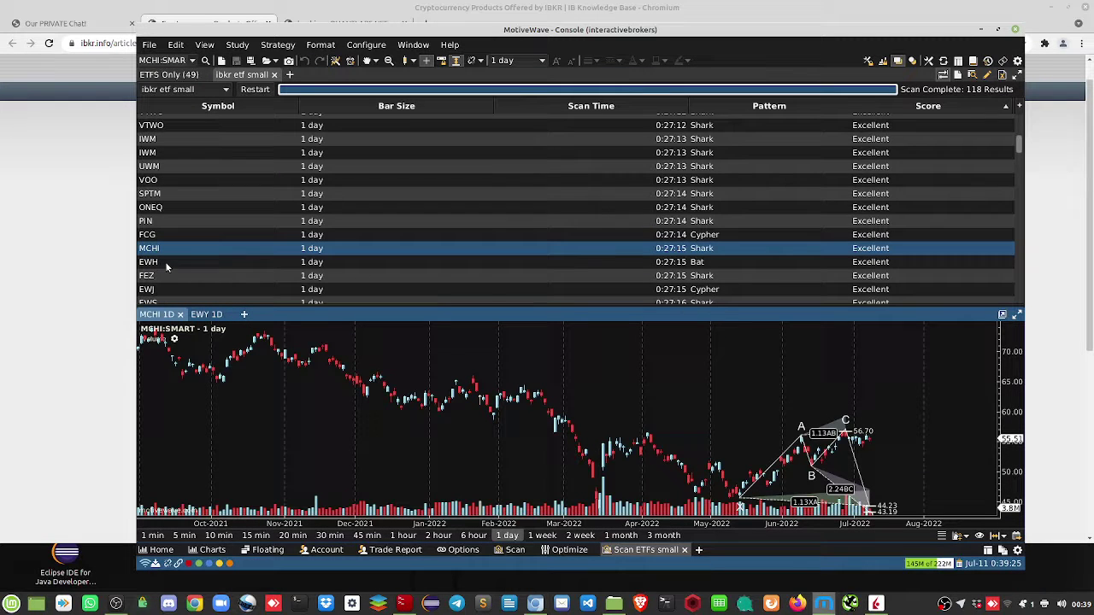
Open google.com in a new browser tab.
{"action": "left_click", "coordinate": [69, 221]}
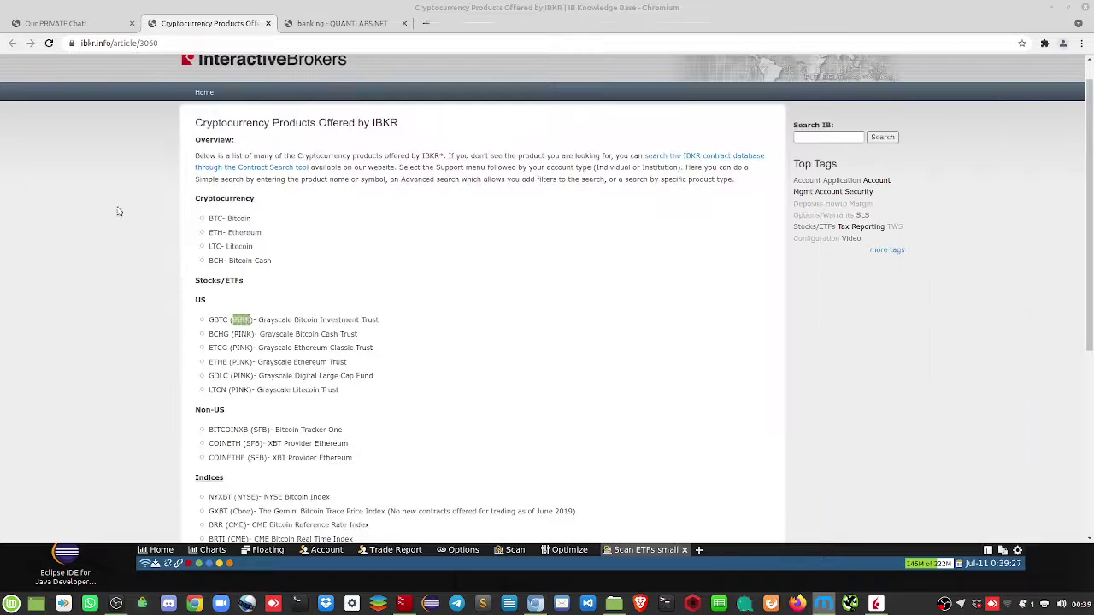
{"action": "left_click", "coordinate": [425, 24]}
{"action": "type", "text": "goog"}
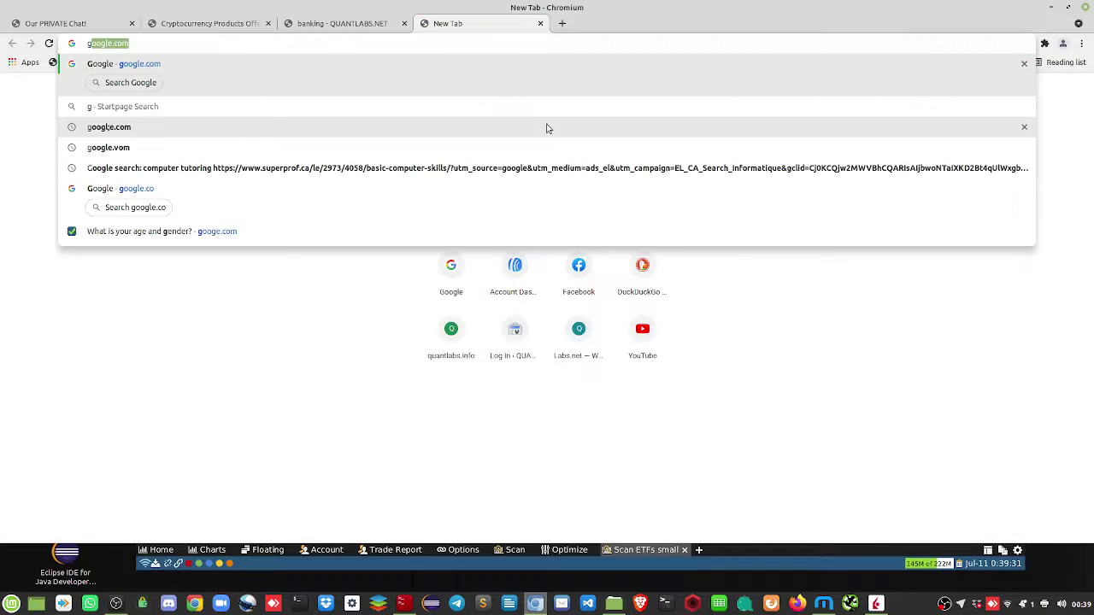
{"action": "type", "text": "le.com"}
{"action": "key", "text": "Return"}
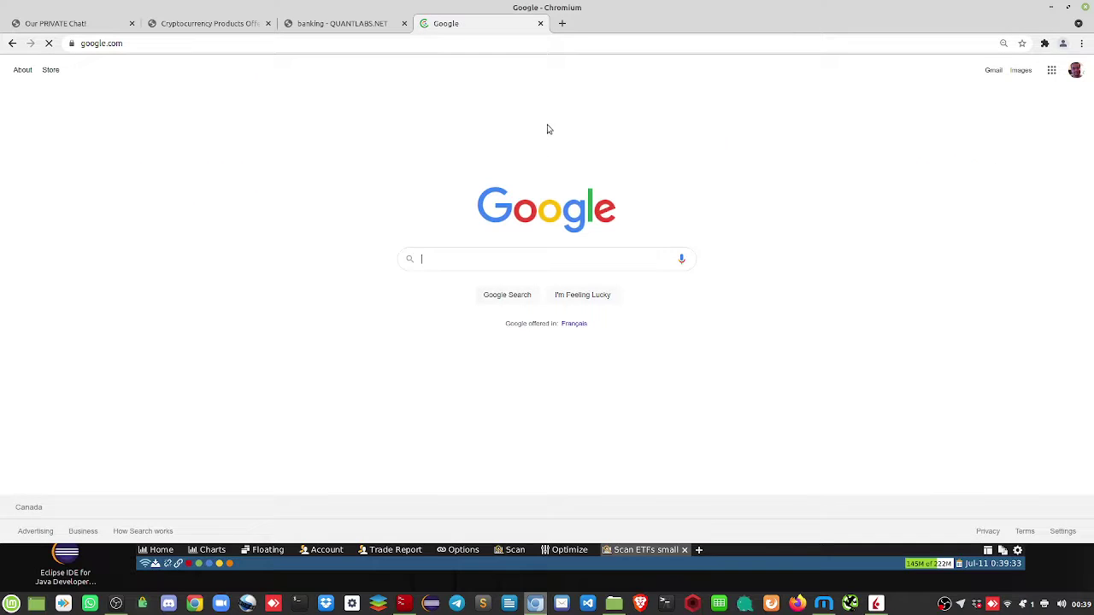
Search Google for 'mchi etf' and open the Yahoo Finance MCHI quote page.
{"action": "left_click", "coordinate": [477, 267]}
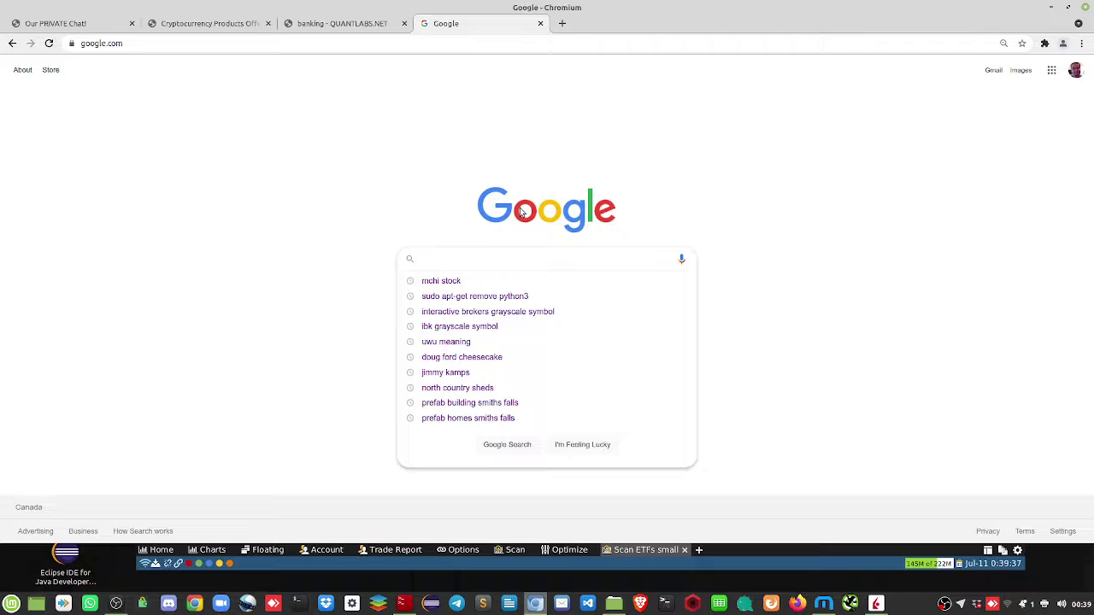
{"action": "type", "text": "mchi"}
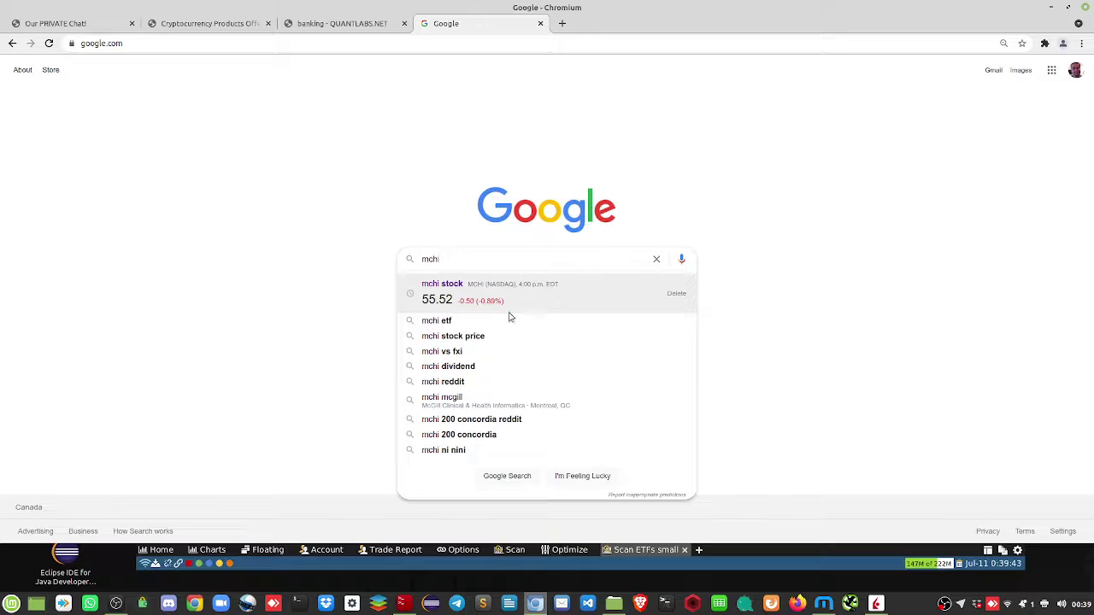
{"action": "right_click", "coordinate": [431, 325]}
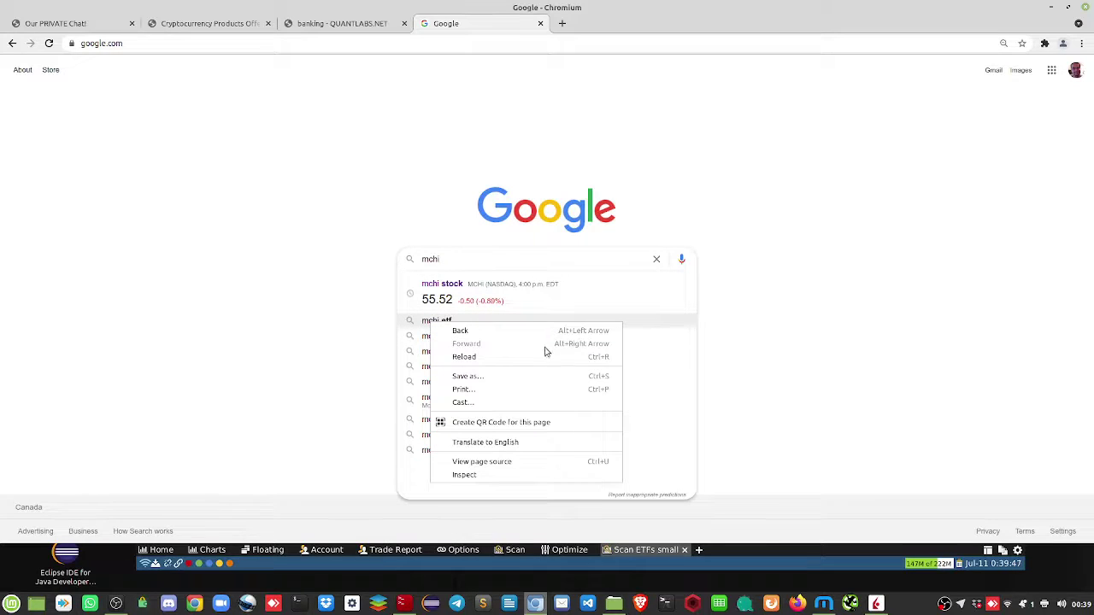
{"action": "left_click", "coordinate": [425, 322]}
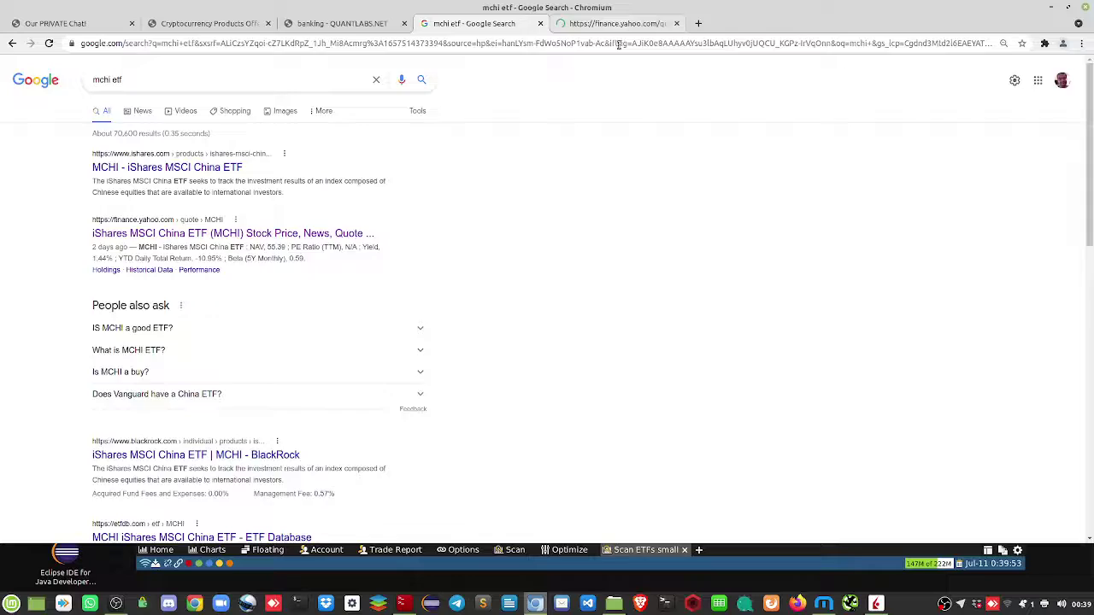
{"action": "left_click", "coordinate": [615, 24]}
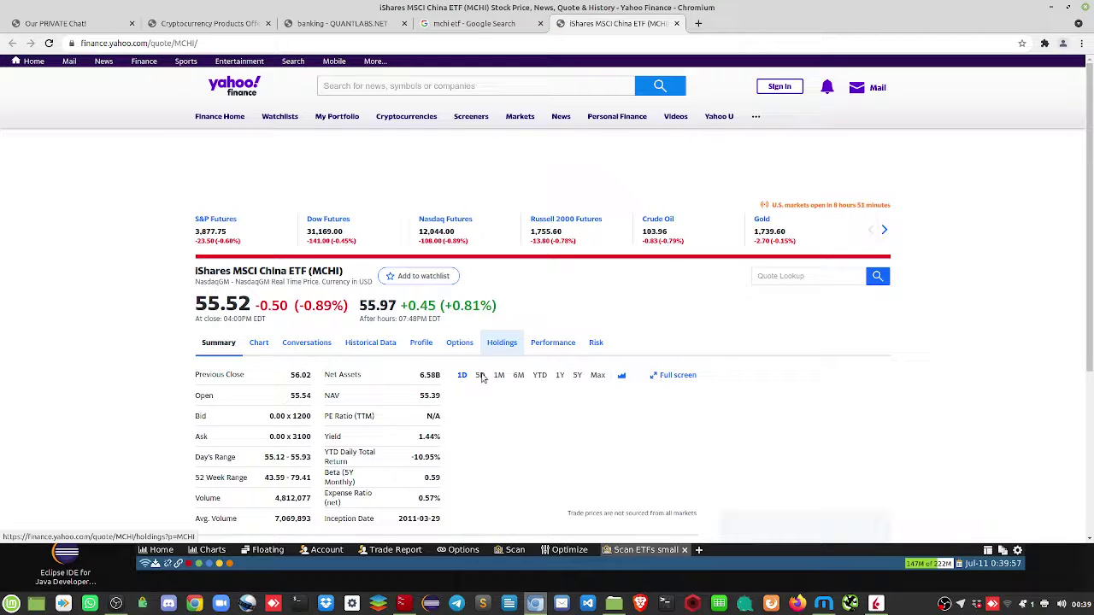
Glance over the MCHI quote summary and chart, then return to MotiveWave.
{"action": "scroll", "coordinate": [482, 376], "scroll_direction": "down", "scroll_amount": 3}
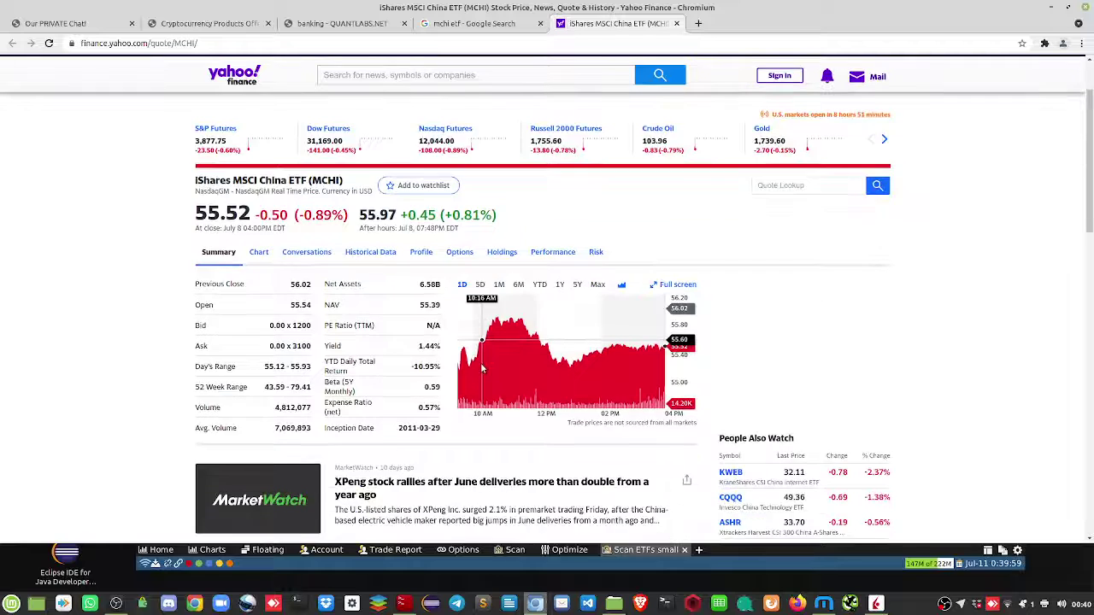
{"action": "scroll", "coordinate": [341, 222], "scroll_direction": "up", "scroll_amount": 2}
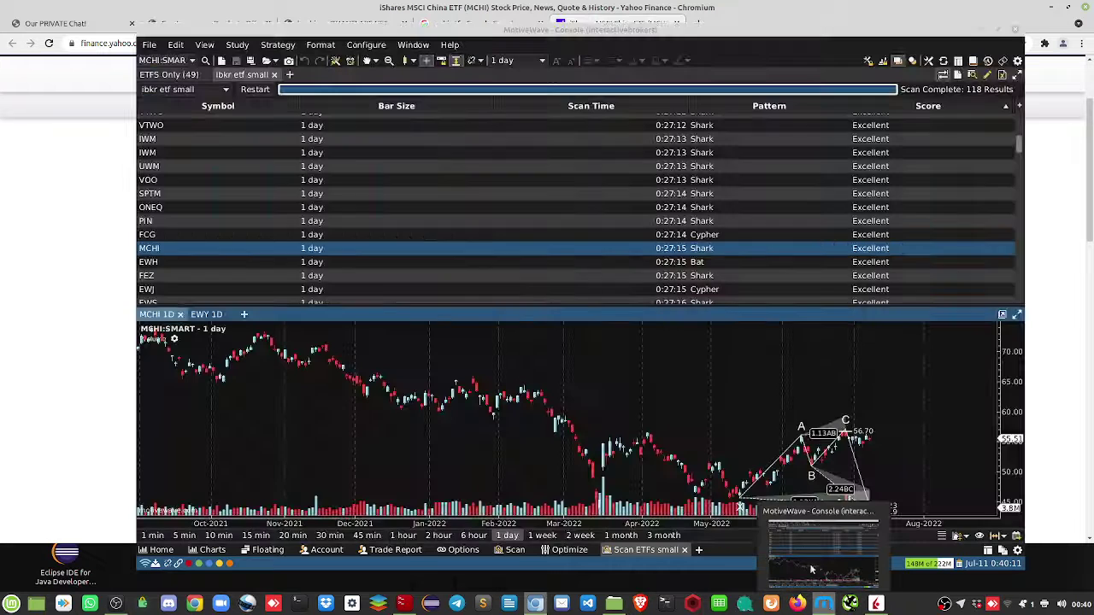
{"action": "left_click", "coordinate": [851, 605]}
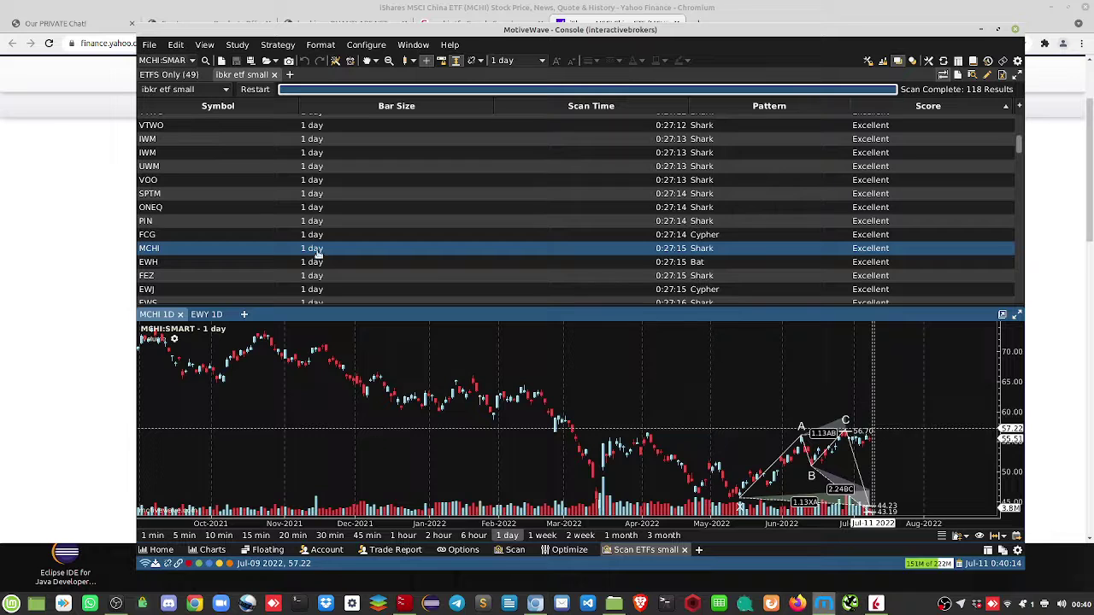
Load GBTC's daily Cypher chart, projecting point D near 45.8266.
{"action": "scroll", "coordinate": [280, 219], "scroll_direction": "down", "scroll_amount": 4}
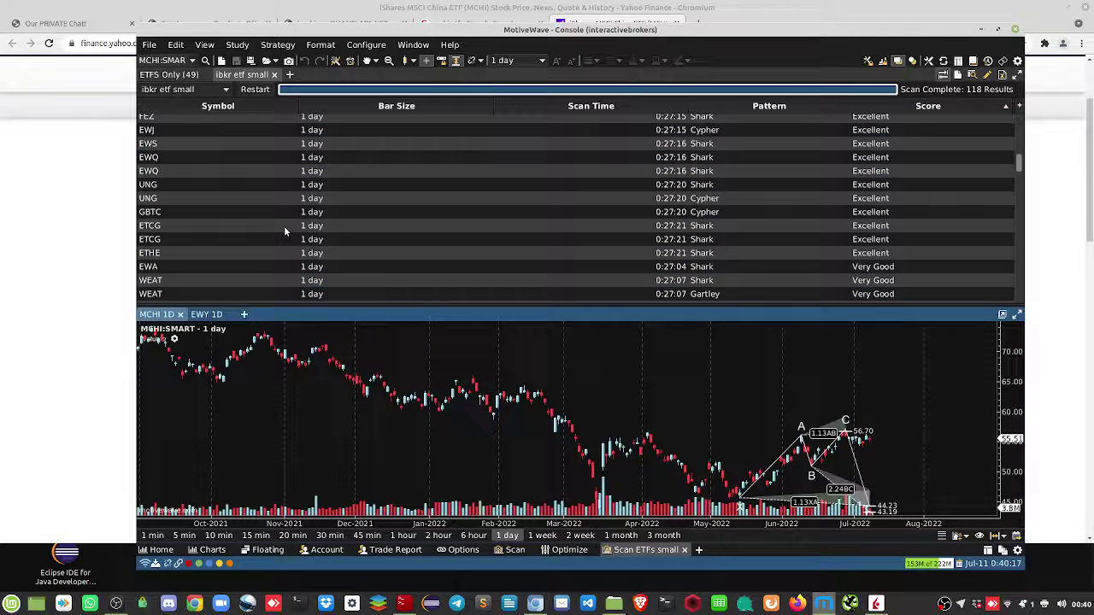
{"action": "left_click", "coordinate": [150, 212]}
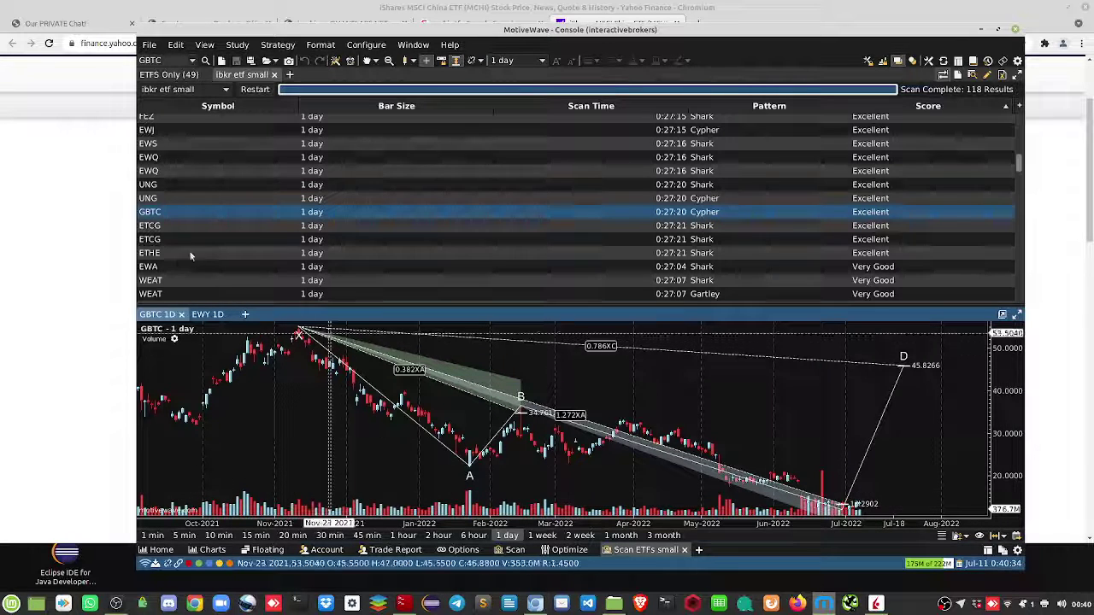
View the WEAT Shark chart, then the UNG Shark chart, scrolling through the scan results.
{"action": "left_click", "coordinate": [156, 281]}
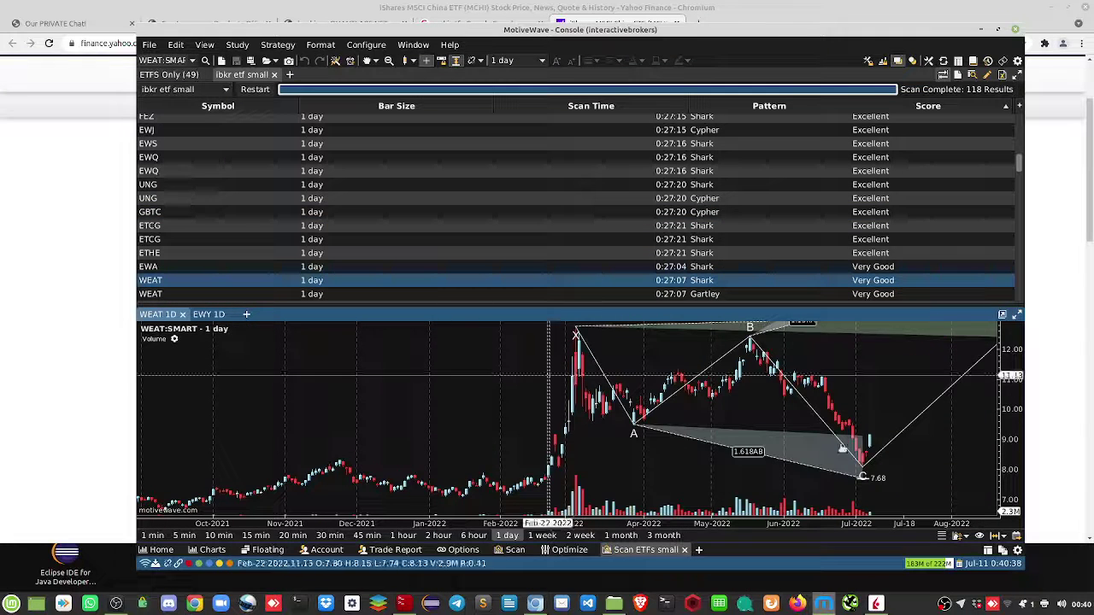
{"action": "left_click", "coordinate": [165, 186]}
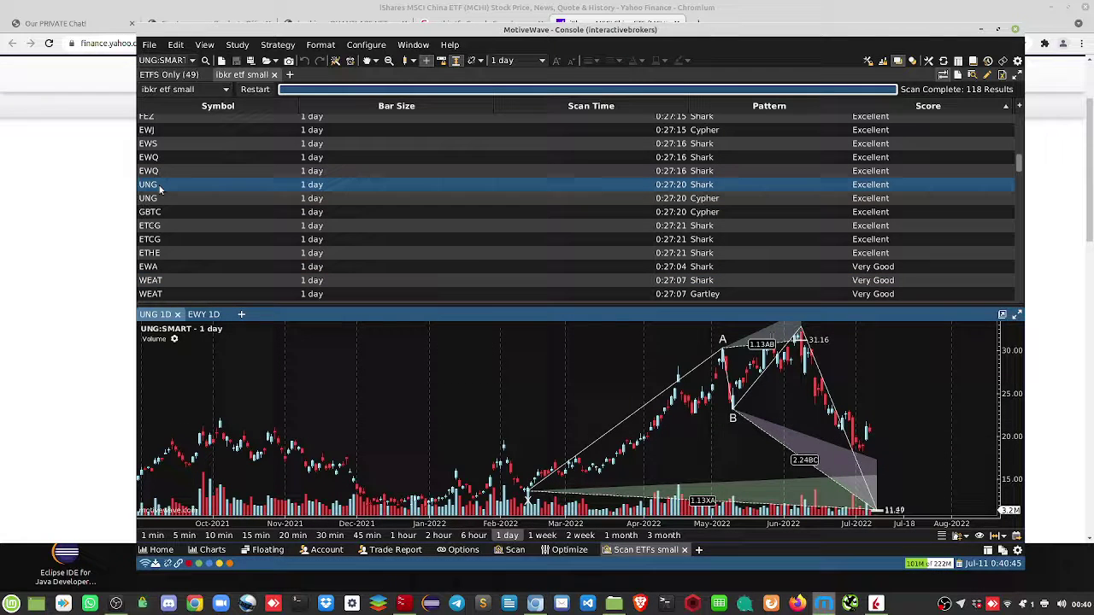
{"action": "scroll", "coordinate": [389, 255], "scroll_direction": "up", "scroll_amount": 3}
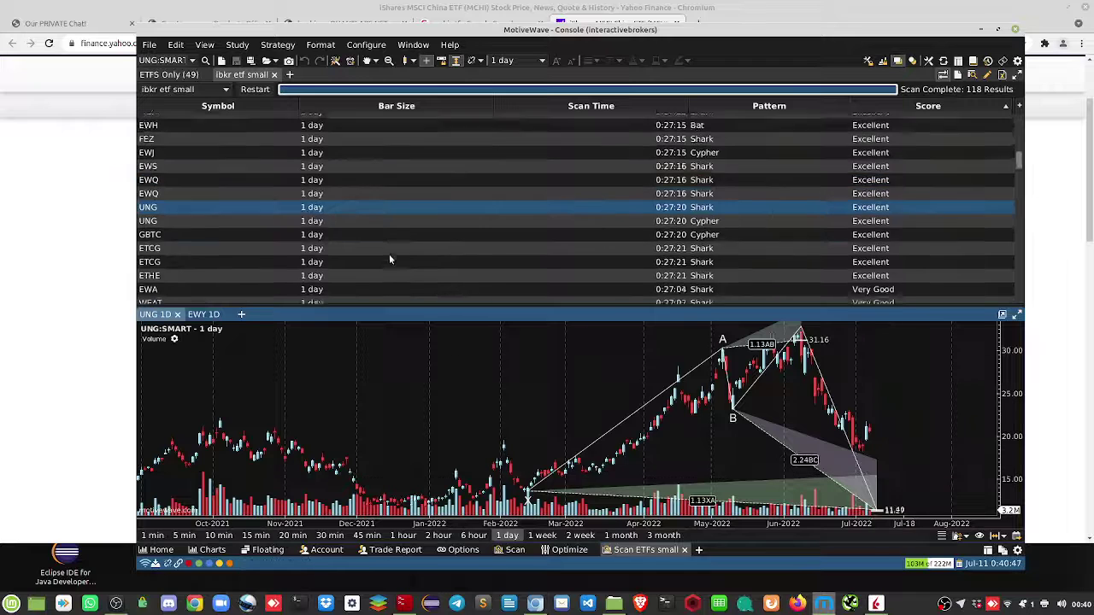
{"action": "scroll", "coordinate": [389, 252], "scroll_direction": "up", "scroll_amount": 2}
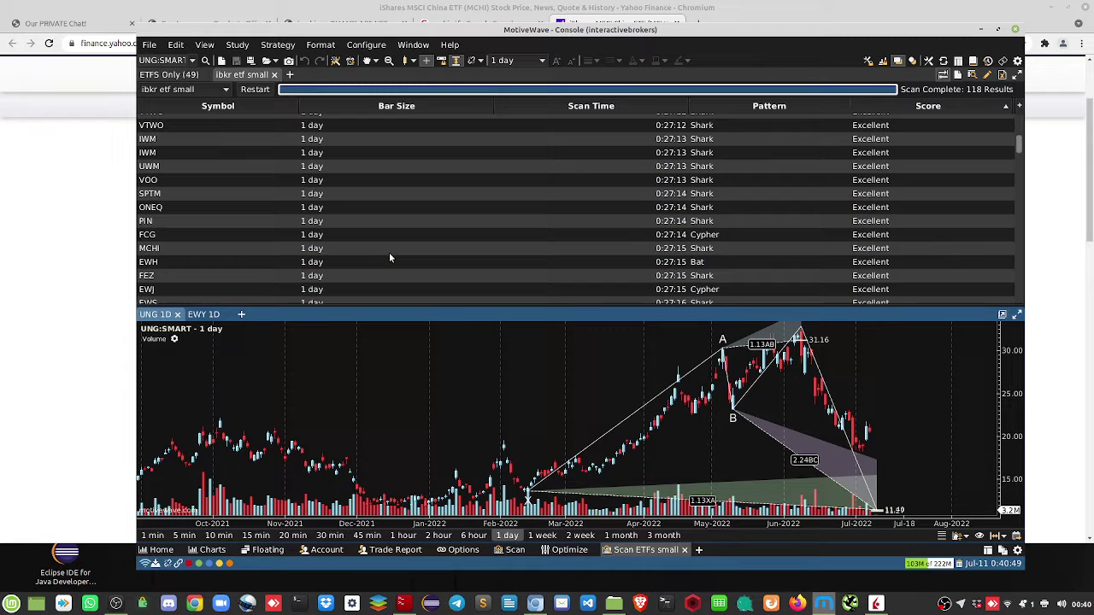
{"action": "scroll", "coordinate": [789, 245], "scroll_direction": "up", "scroll_amount": 3}
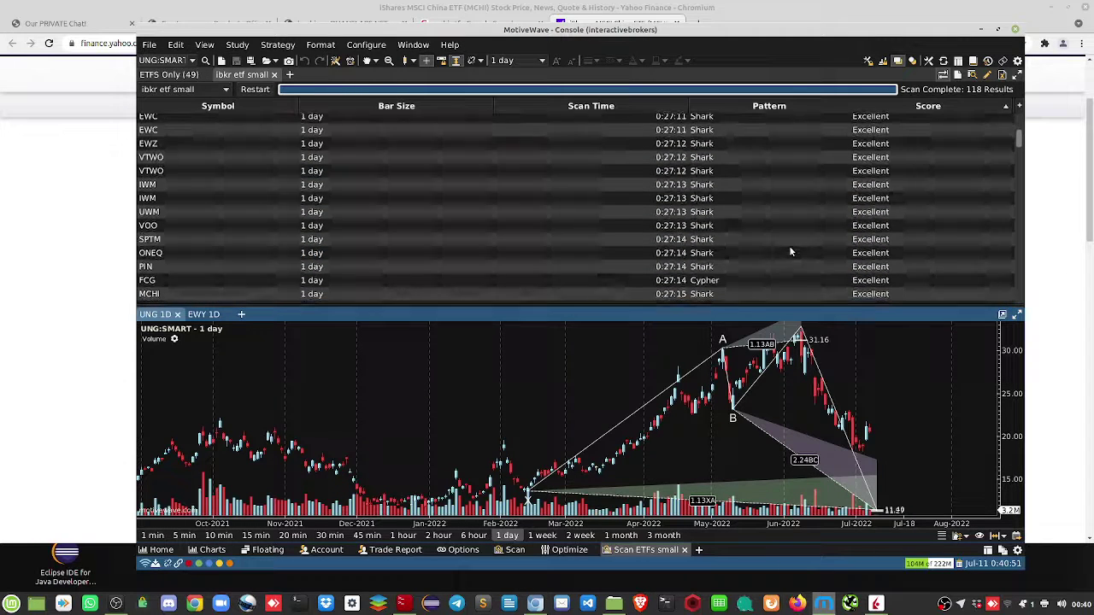
{"action": "scroll", "coordinate": [381, 204], "scroll_direction": "down", "scroll_amount": 5}
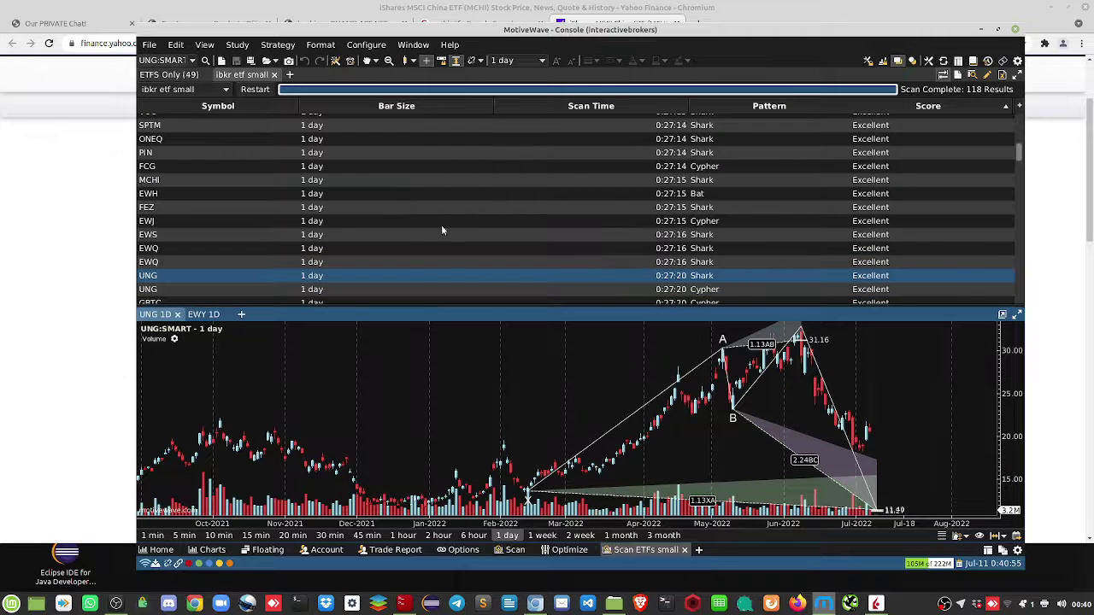
{"action": "scroll", "coordinate": [450, 231], "scroll_direction": "down", "scroll_amount": 2}
{"action": "scroll", "coordinate": [596, 283], "scroll_direction": "up", "scroll_amount": 1}
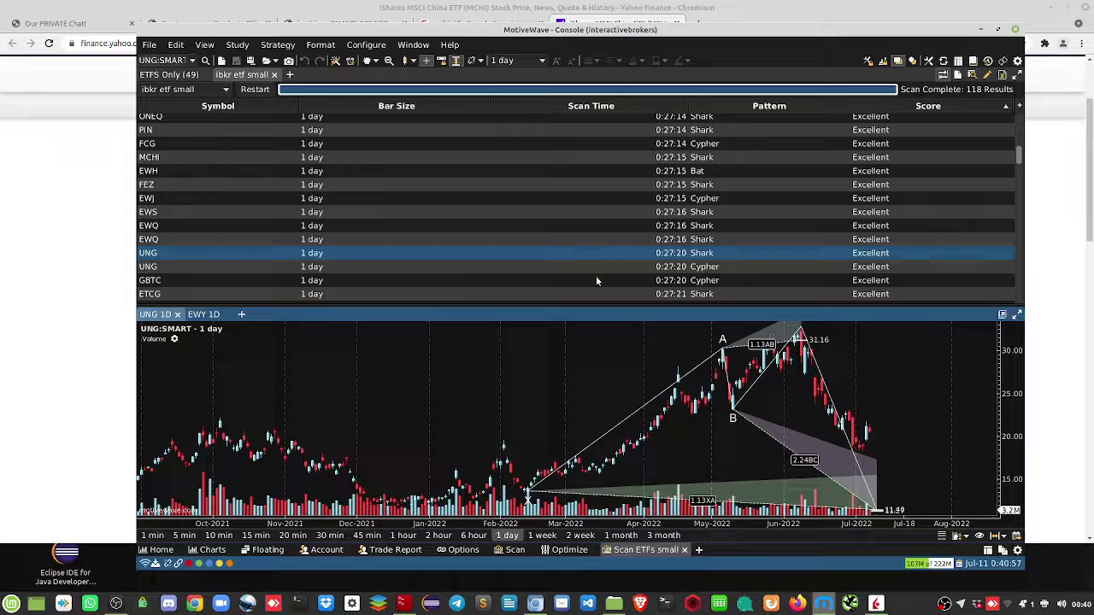
{"action": "scroll", "coordinate": [596, 280], "scroll_direction": "up", "scroll_amount": 5}
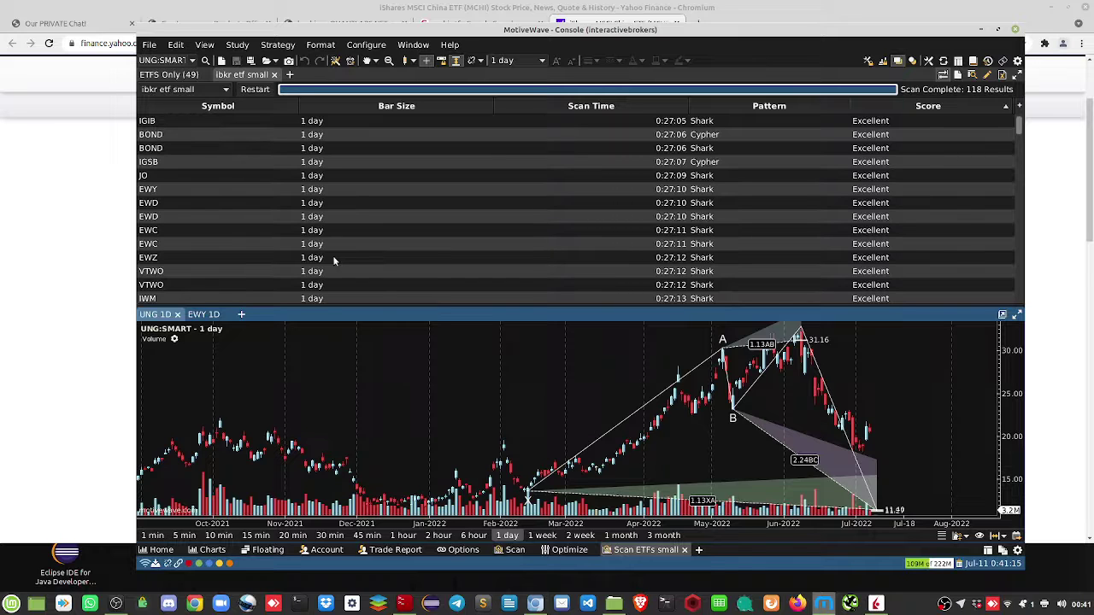
{"action": "scroll", "coordinate": [333, 258], "scroll_direction": "down", "scroll_amount": 5}
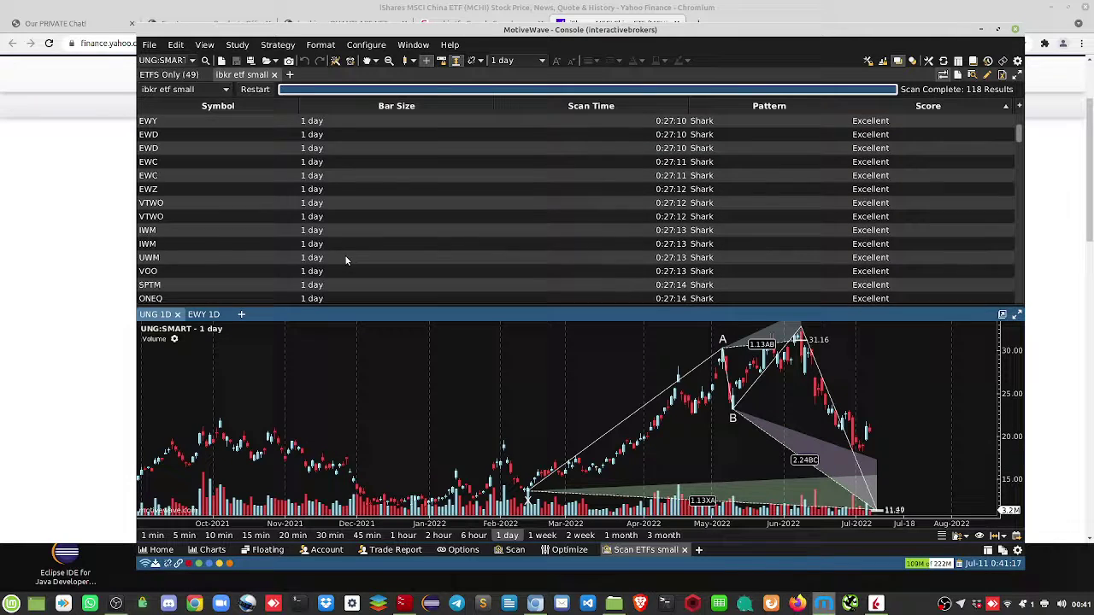
{"action": "scroll", "coordinate": [355, 265], "scroll_direction": "up", "scroll_amount": 5}
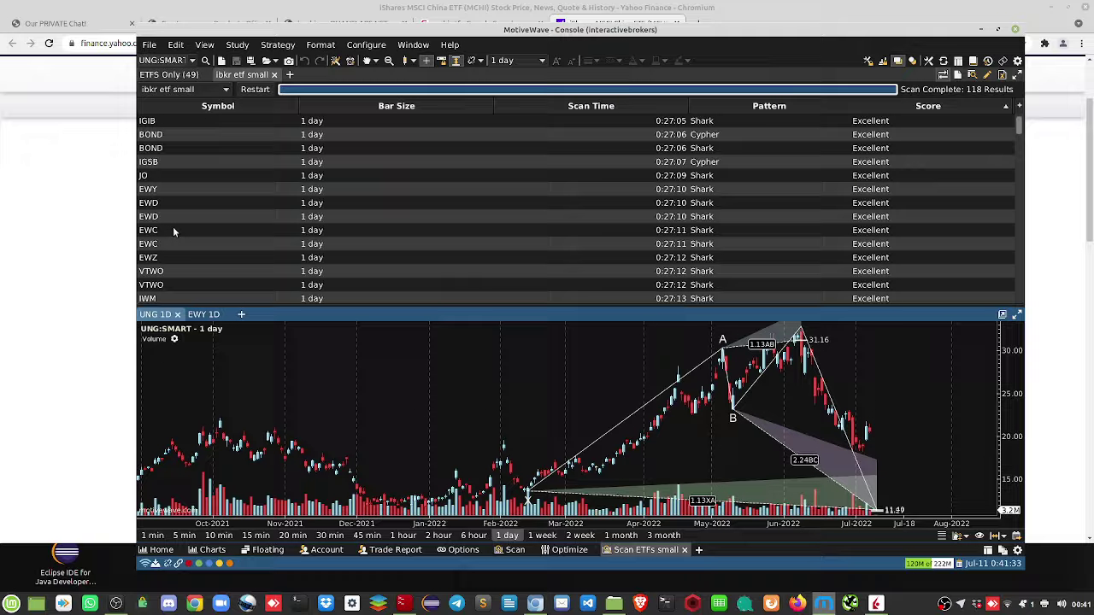
Load the EWC, IWM and MCHI charts in turn, finishing on JO's daily Shark pattern.
{"action": "left_click", "coordinate": [221, 230]}
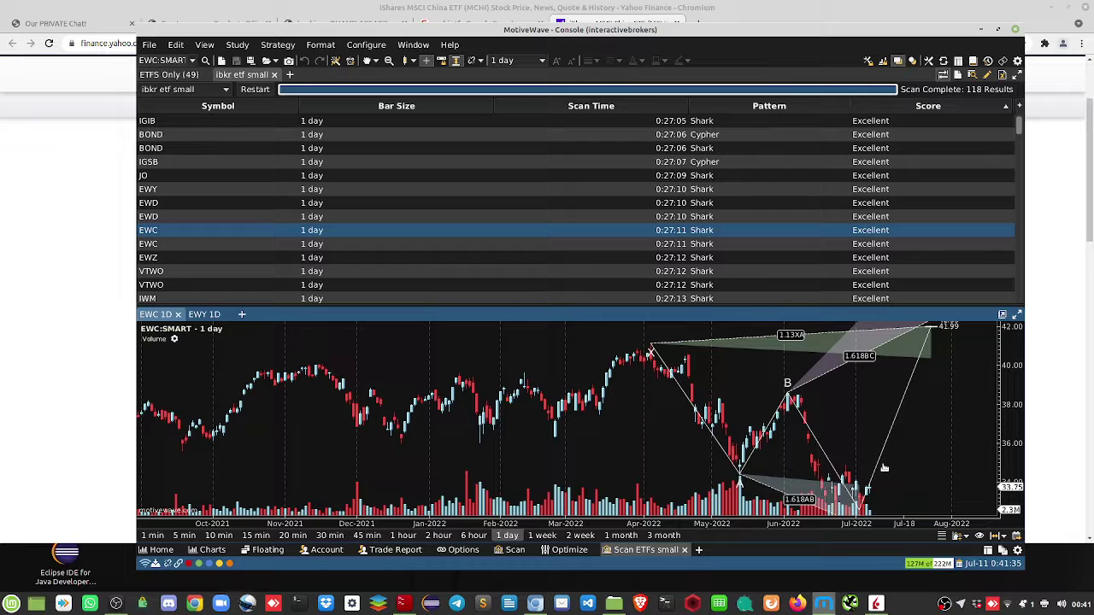
{"action": "scroll", "coordinate": [248, 242], "scroll_direction": "down", "scroll_amount": 3}
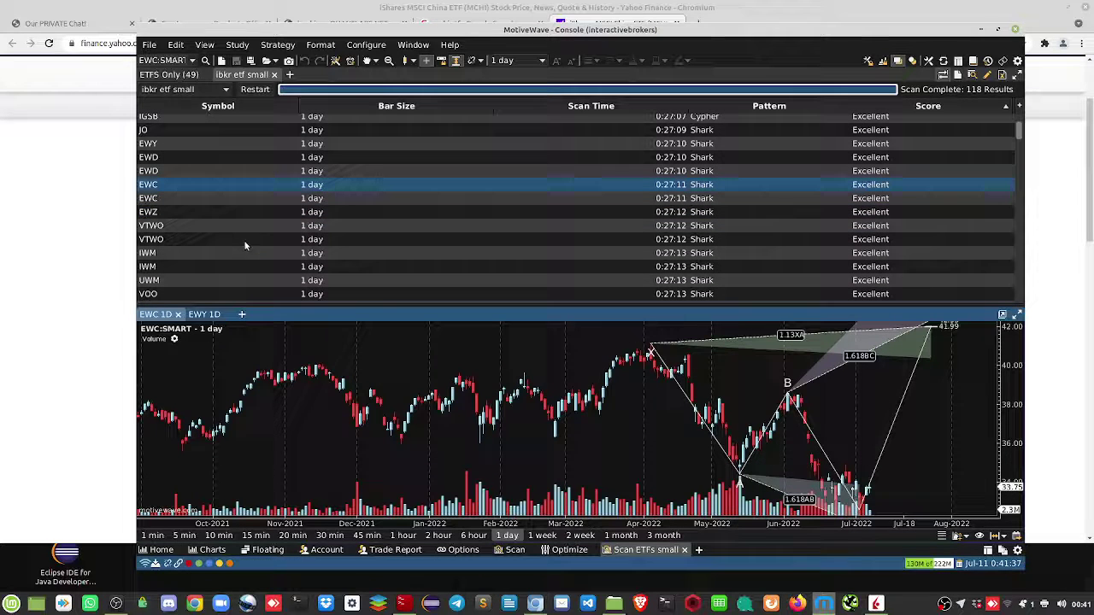
{"action": "left_click", "coordinate": [239, 253]}
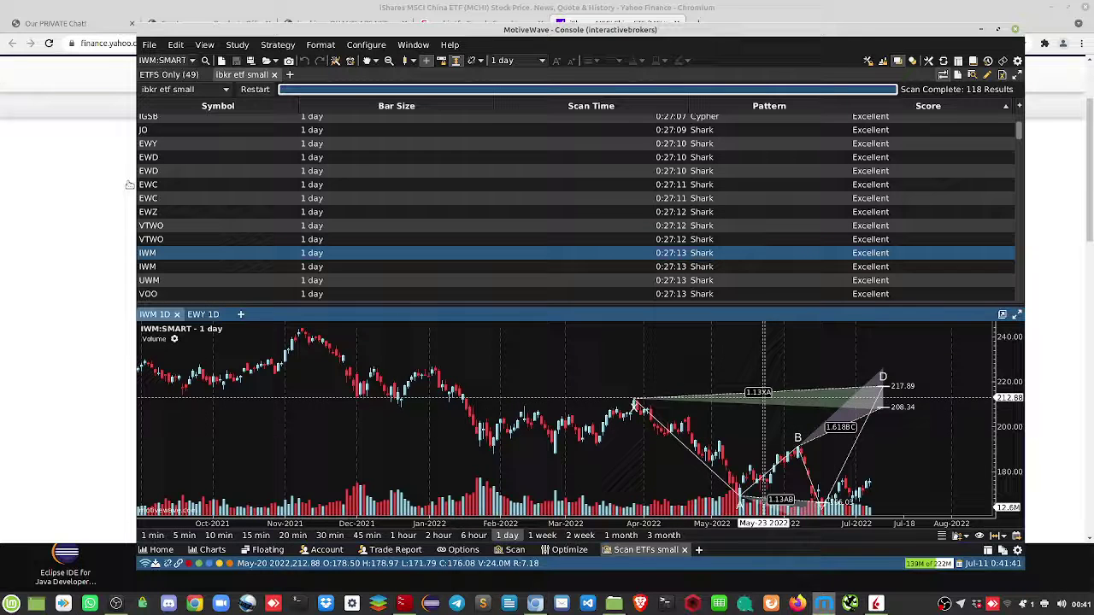
{"action": "scroll", "coordinate": [250, 262], "scroll_direction": "down", "scroll_amount": 7}
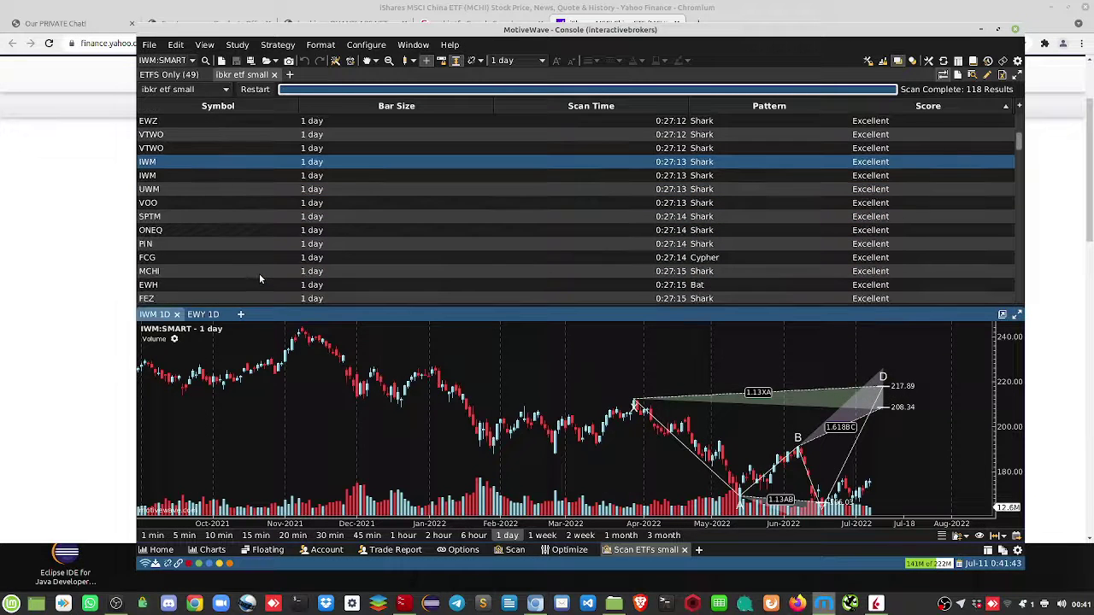
{"action": "scroll", "coordinate": [259, 280], "scroll_direction": "up", "scroll_amount": 2}
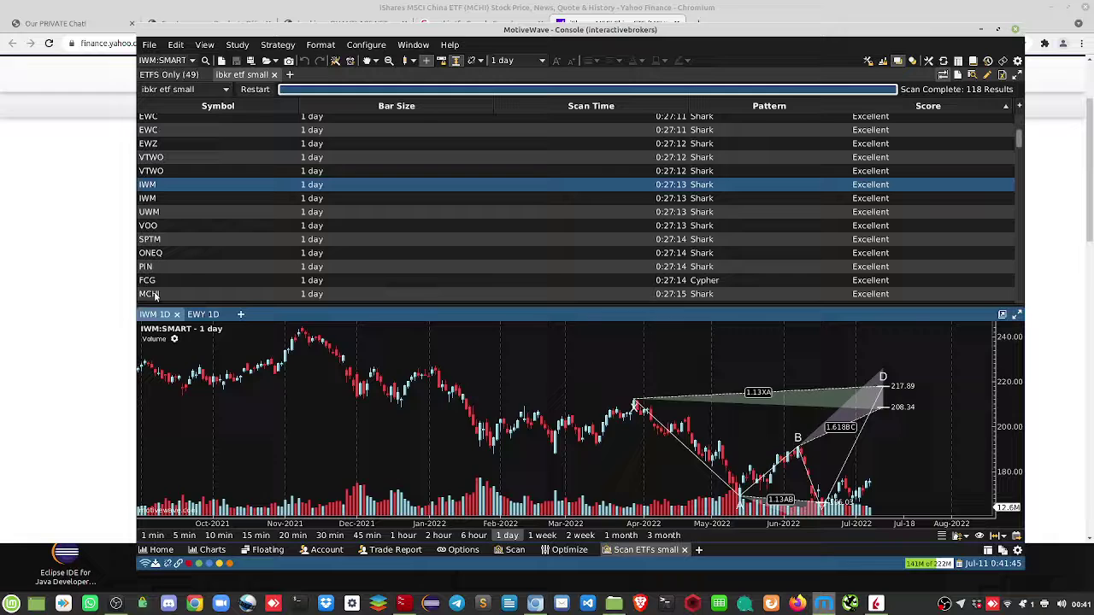
{"action": "left_click", "coordinate": [233, 294]}
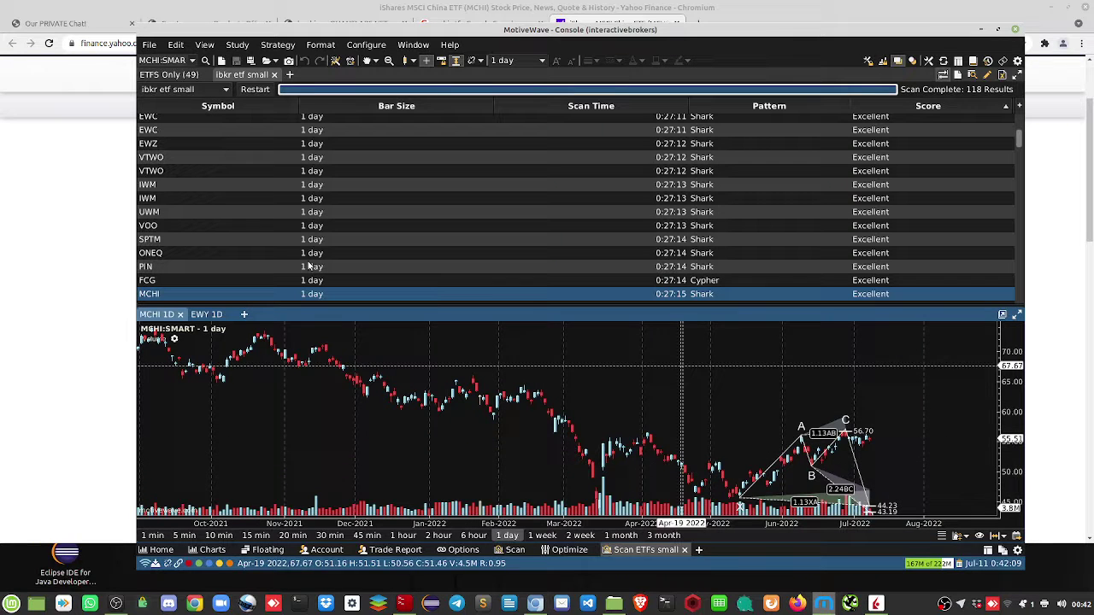
{"action": "scroll", "coordinate": [281, 248], "scroll_direction": "up", "scroll_amount": 3}
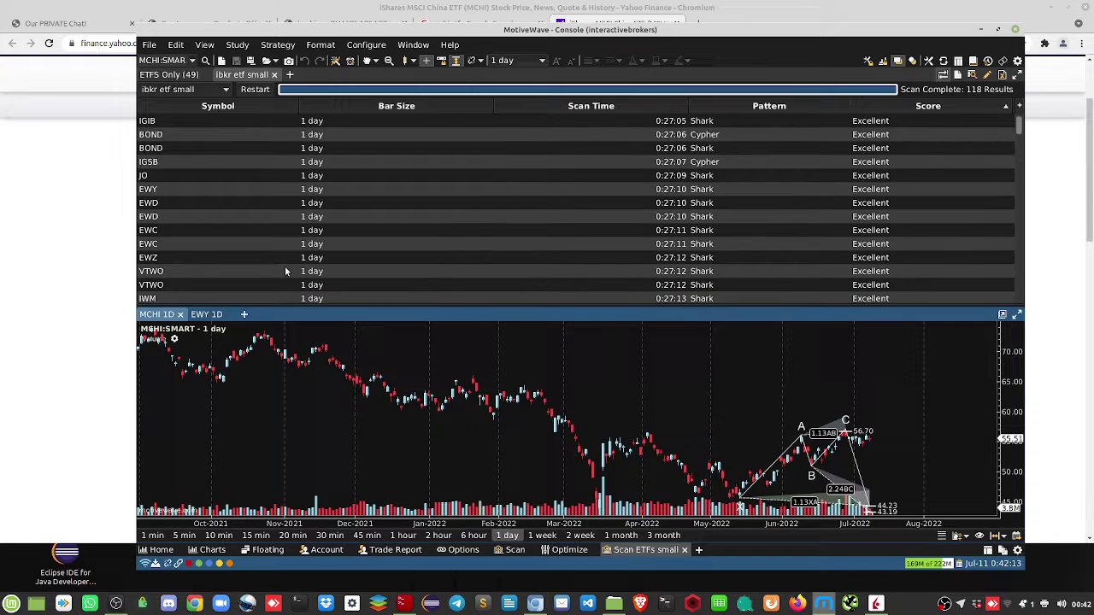
{"action": "left_click", "coordinate": [145, 175]}
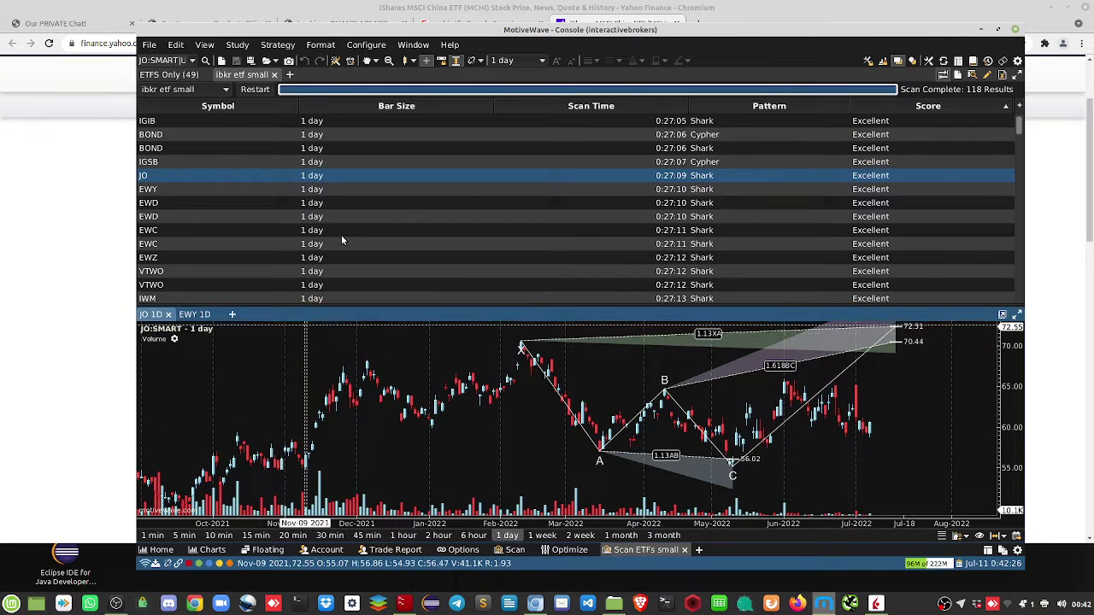
Scroll the scan table, then bring the Yahoo Finance MCHI quote page back in front.
{"action": "scroll", "coordinate": [342, 239], "scroll_direction": "down", "scroll_amount": 3}
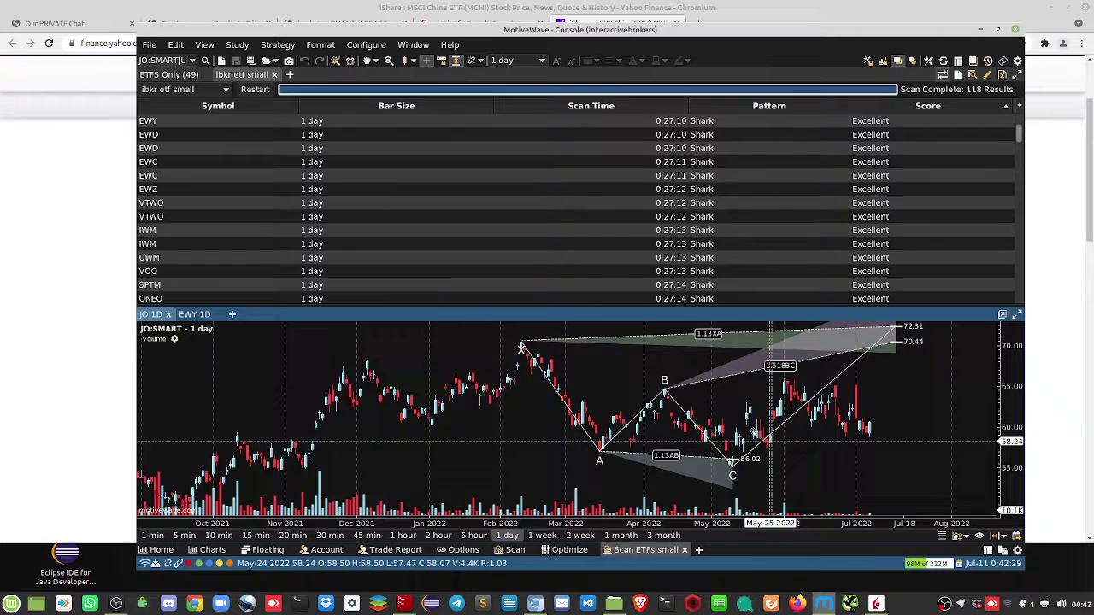
{"action": "scroll", "coordinate": [333, 234], "scroll_direction": "up", "scroll_amount": 2}
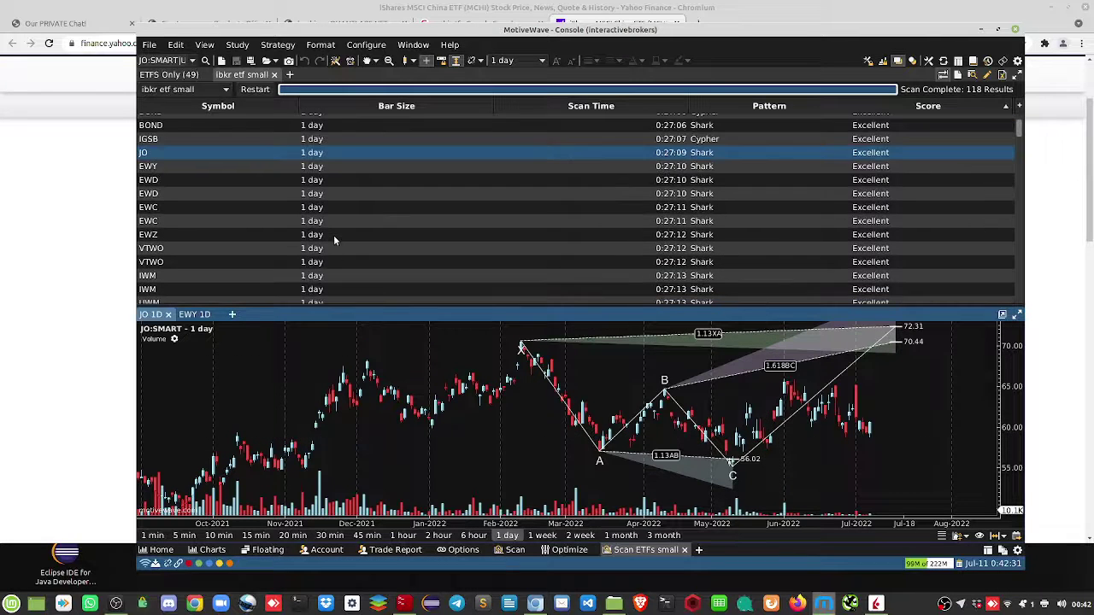
{"action": "scroll", "coordinate": [333, 235], "scroll_direction": "up", "scroll_amount": 1}
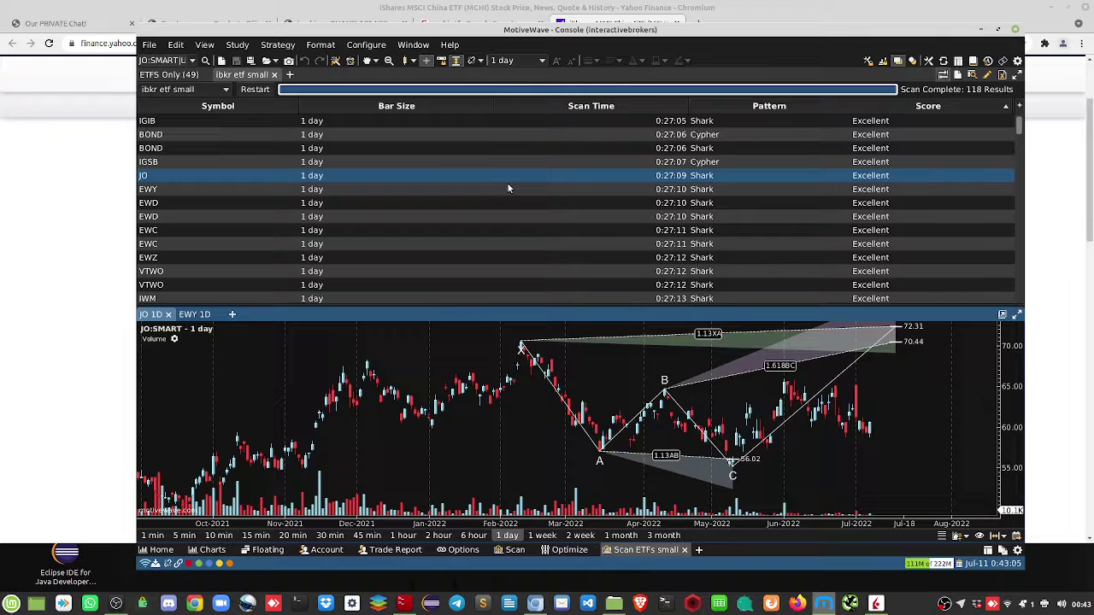
{"action": "scroll", "coordinate": [507, 183], "scroll_direction": "down", "scroll_amount": 3}
{"action": "scroll", "coordinate": [512, 193], "scroll_direction": "up", "scroll_amount": 3}
{"action": "left_click", "coordinate": [99, 238]}
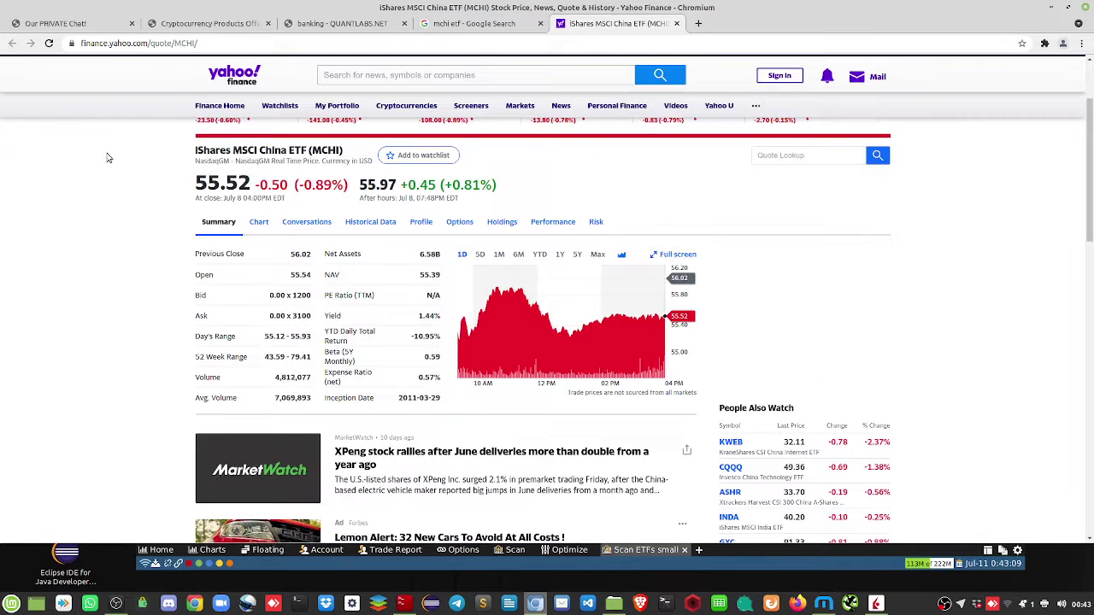
Switch to the 'banking - QUANTLABS.NET' tab showing the free 2-hour video signup.
{"action": "left_click", "coordinate": [337, 24]}
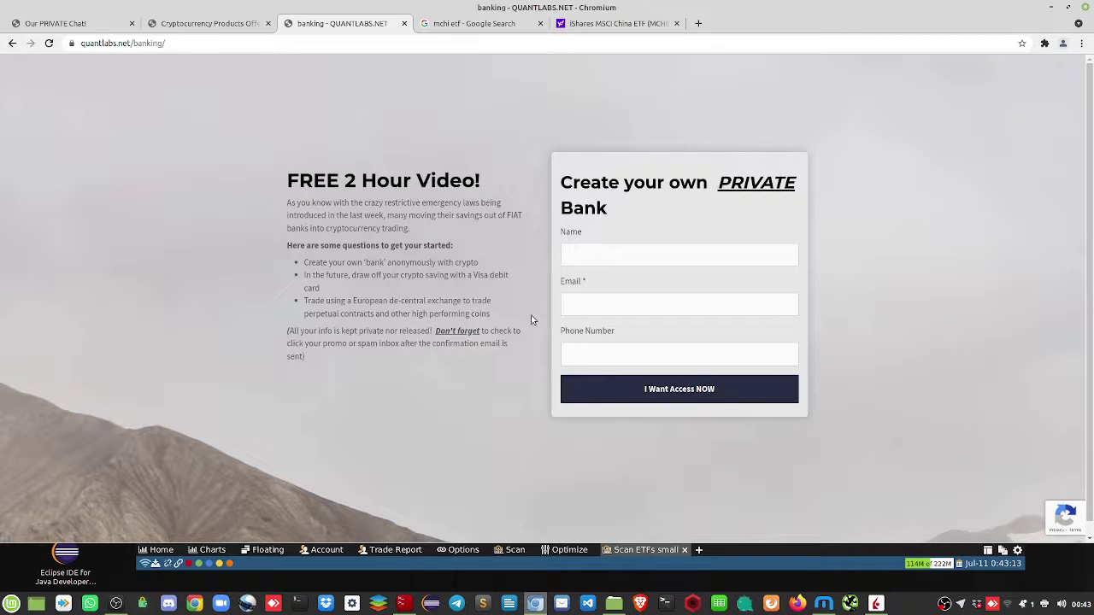